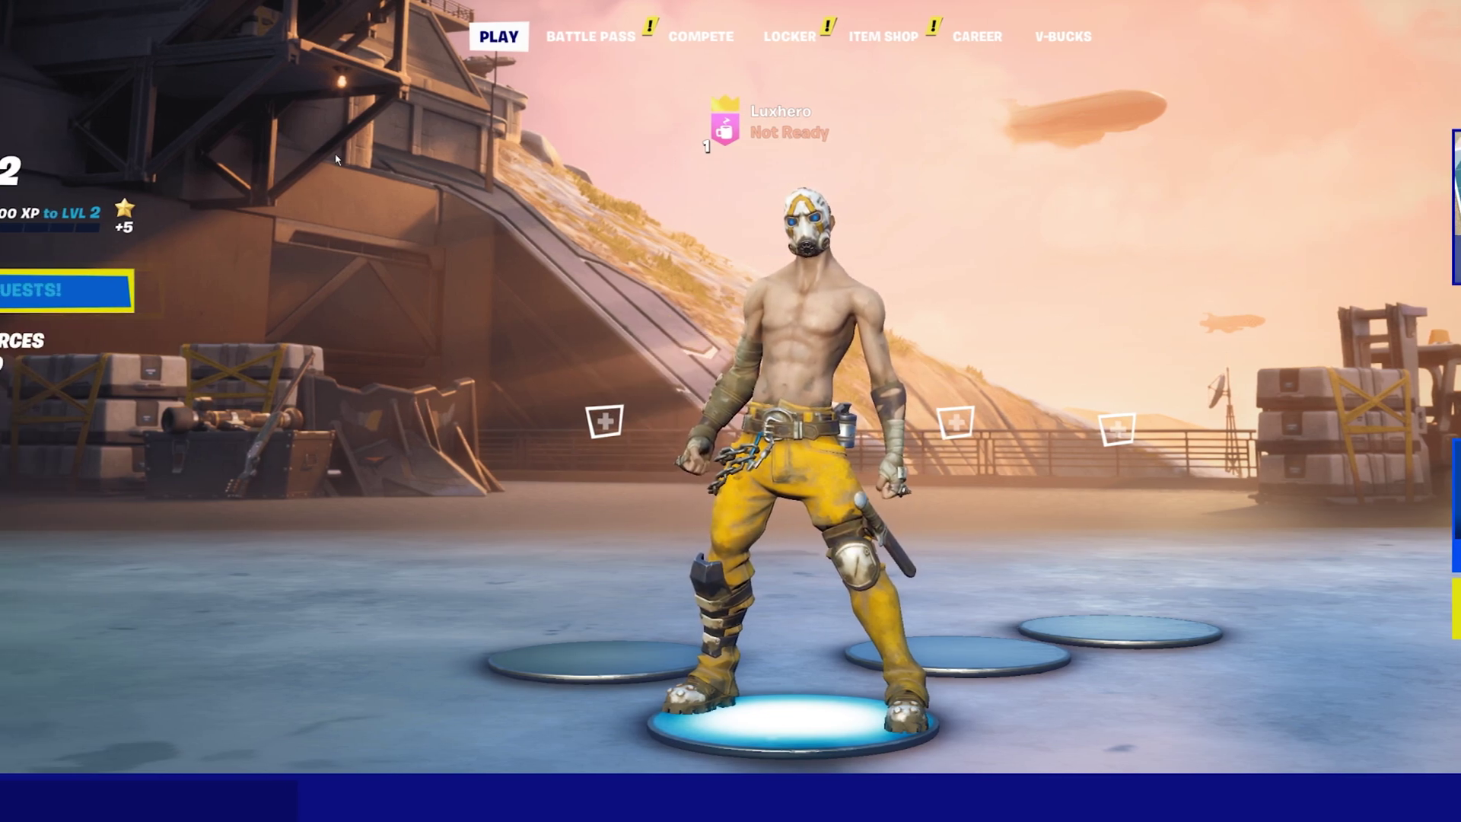
# Open the lobby side panel and switch it to the MENU list with Settings and Support.
pyautogui.click(15, 25)
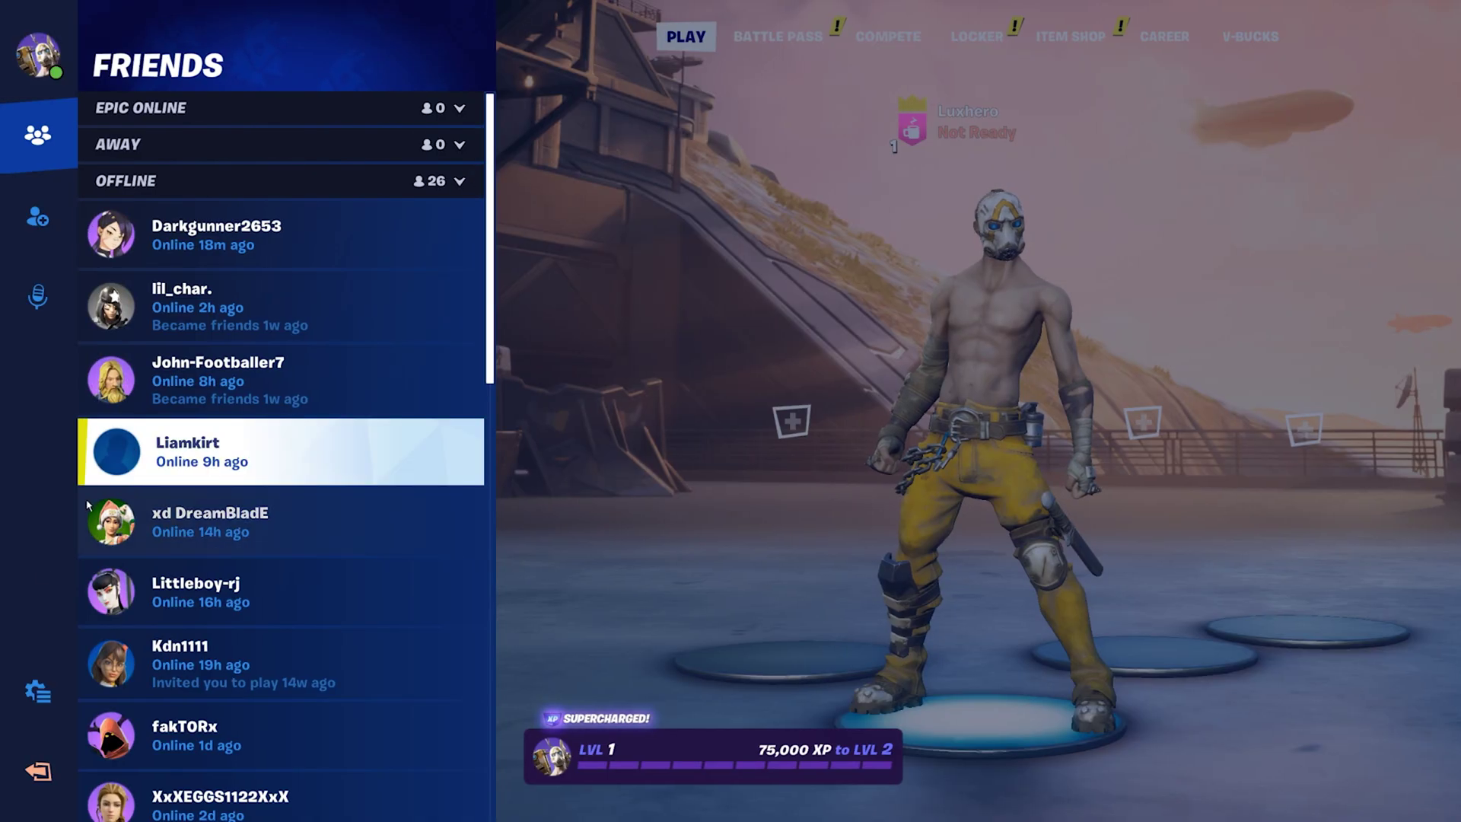
pyautogui.click(38, 690)
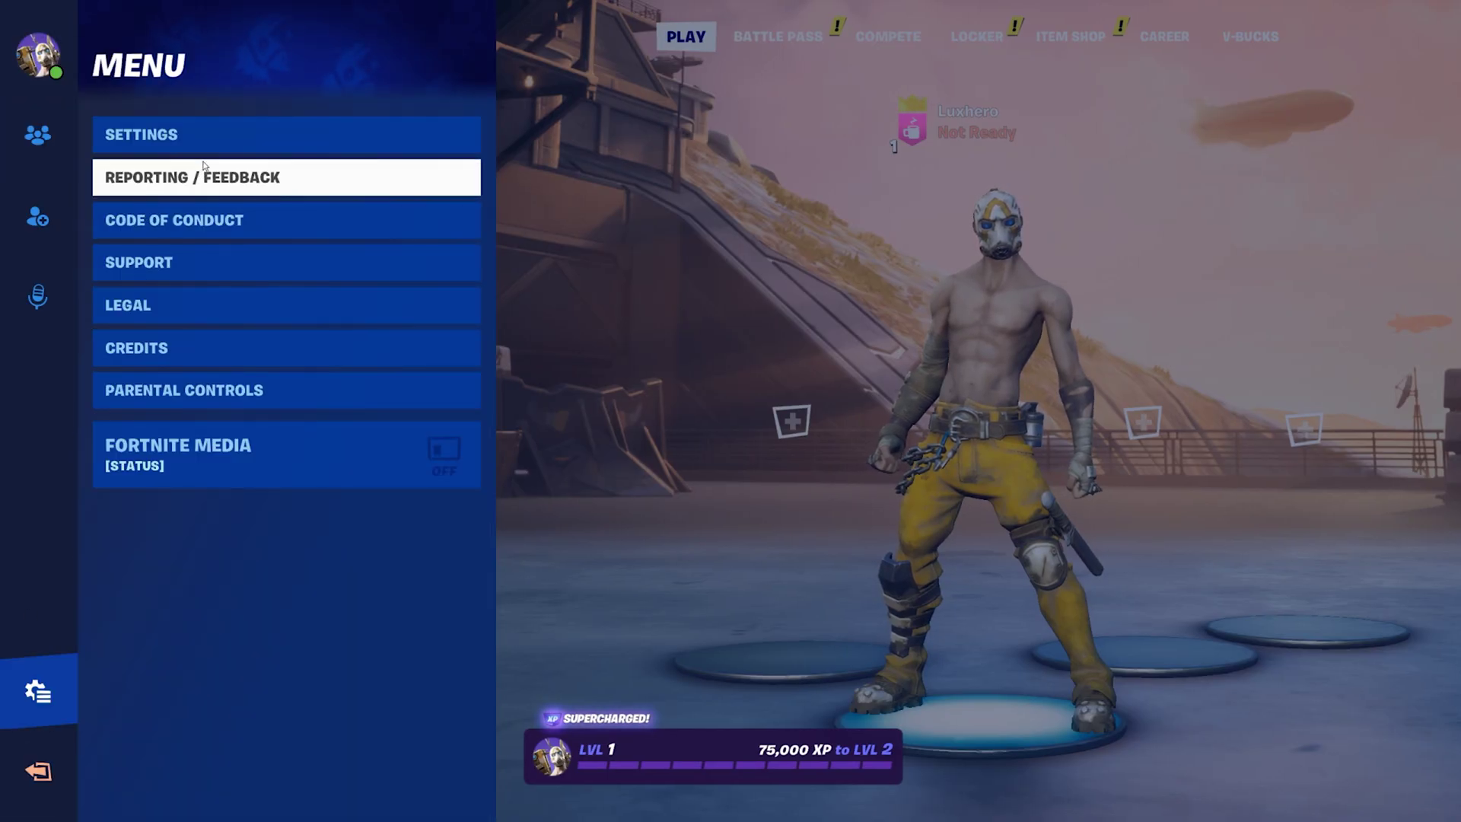
# Open Fortnite's Video settings and raise the Frame Rate Limit to 144 FPS.
pyautogui.click(215, 137)
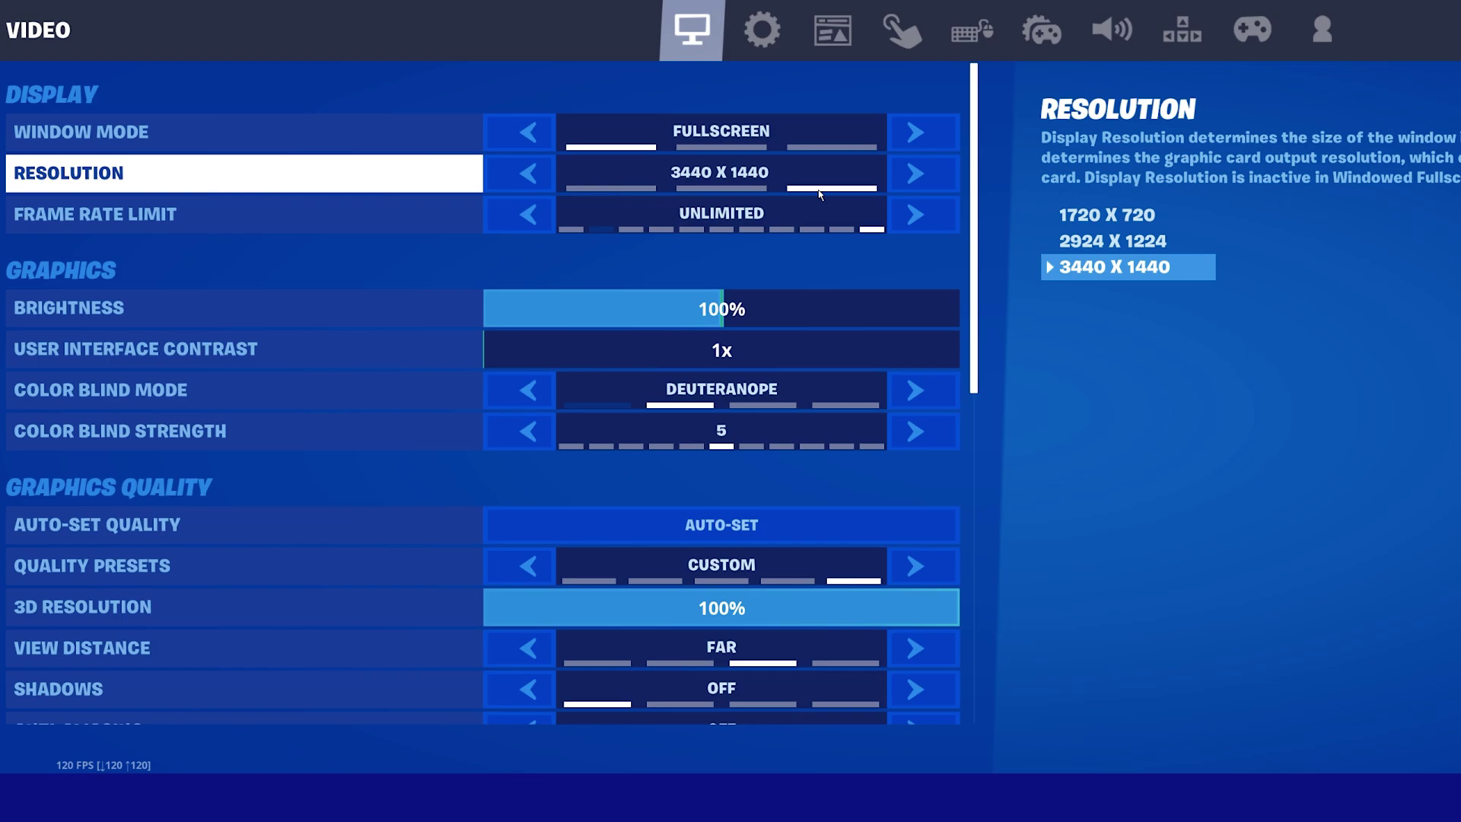
pyautogui.click(916, 219)
pyautogui.click(916, 219)
pyautogui.click(917, 220)
pyautogui.click(917, 221)
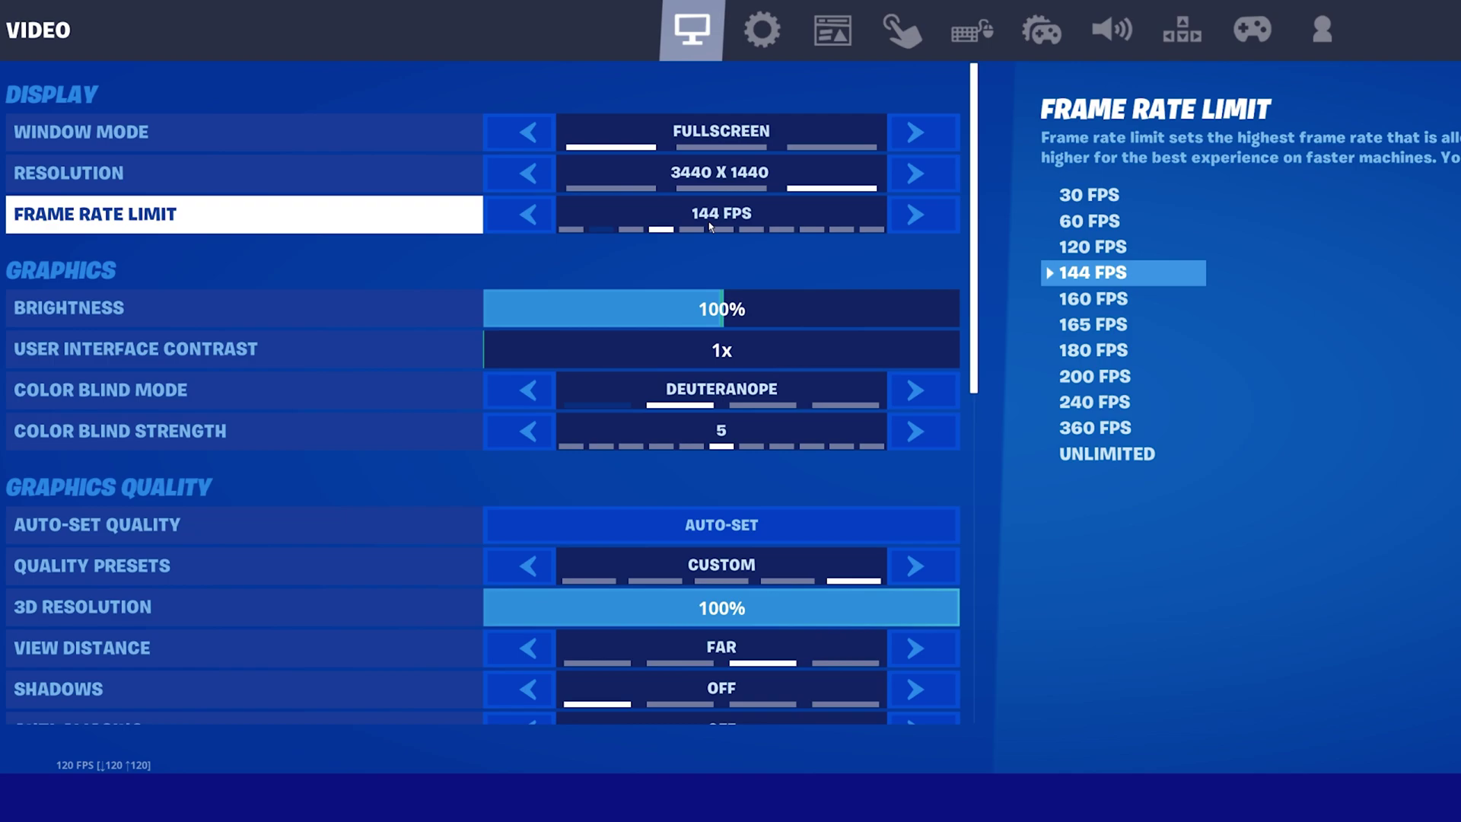
pyautogui.moveTo(974, 226); pyautogui.dragTo(983, 408)
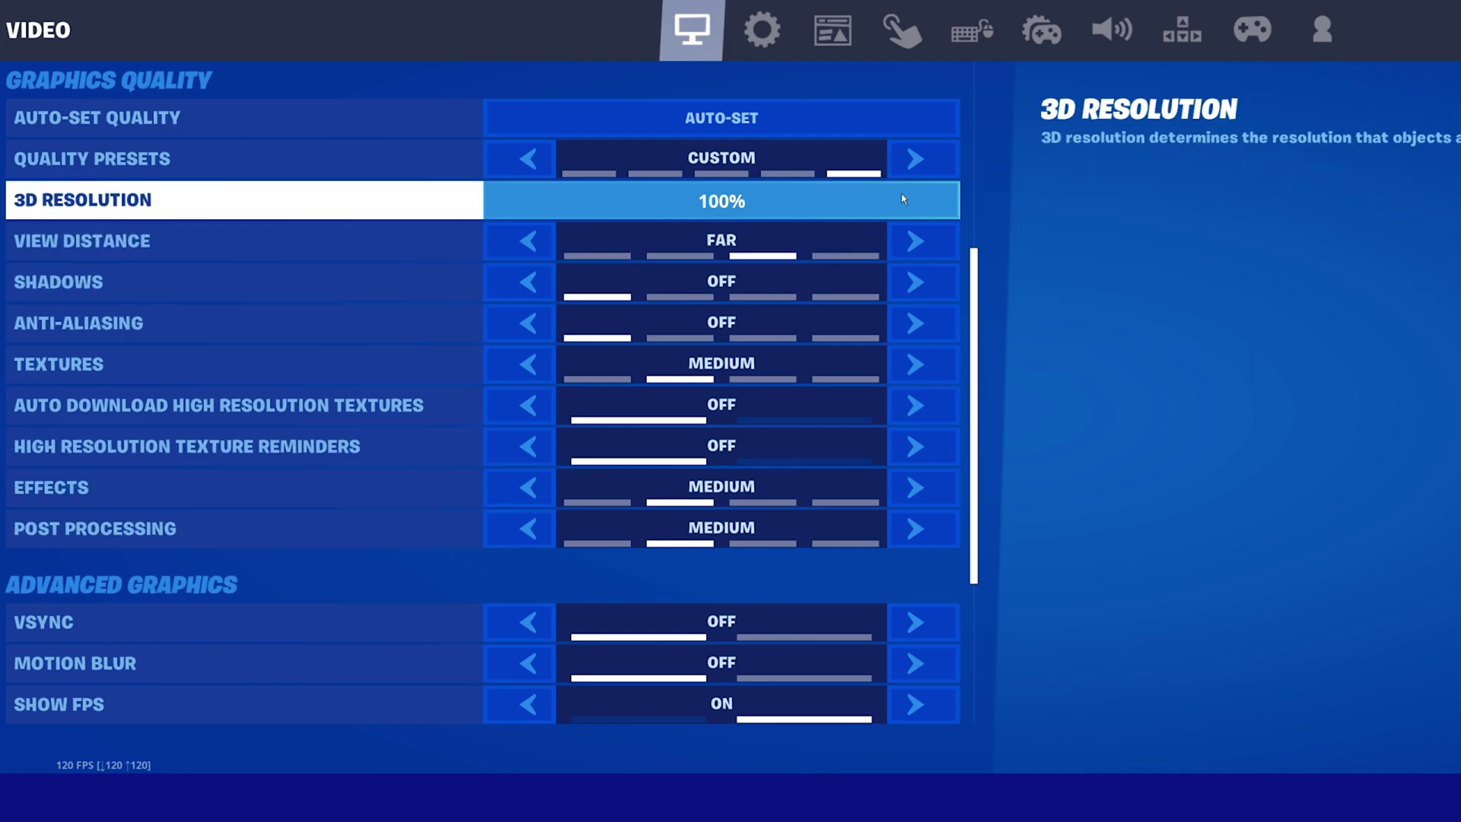
# Adjust the 3D Resolution slider, then check Advanced Graphics for Reflex on and VSync off.
pyautogui.moveTo(905, 200); pyautogui.dragTo(1020, 205)
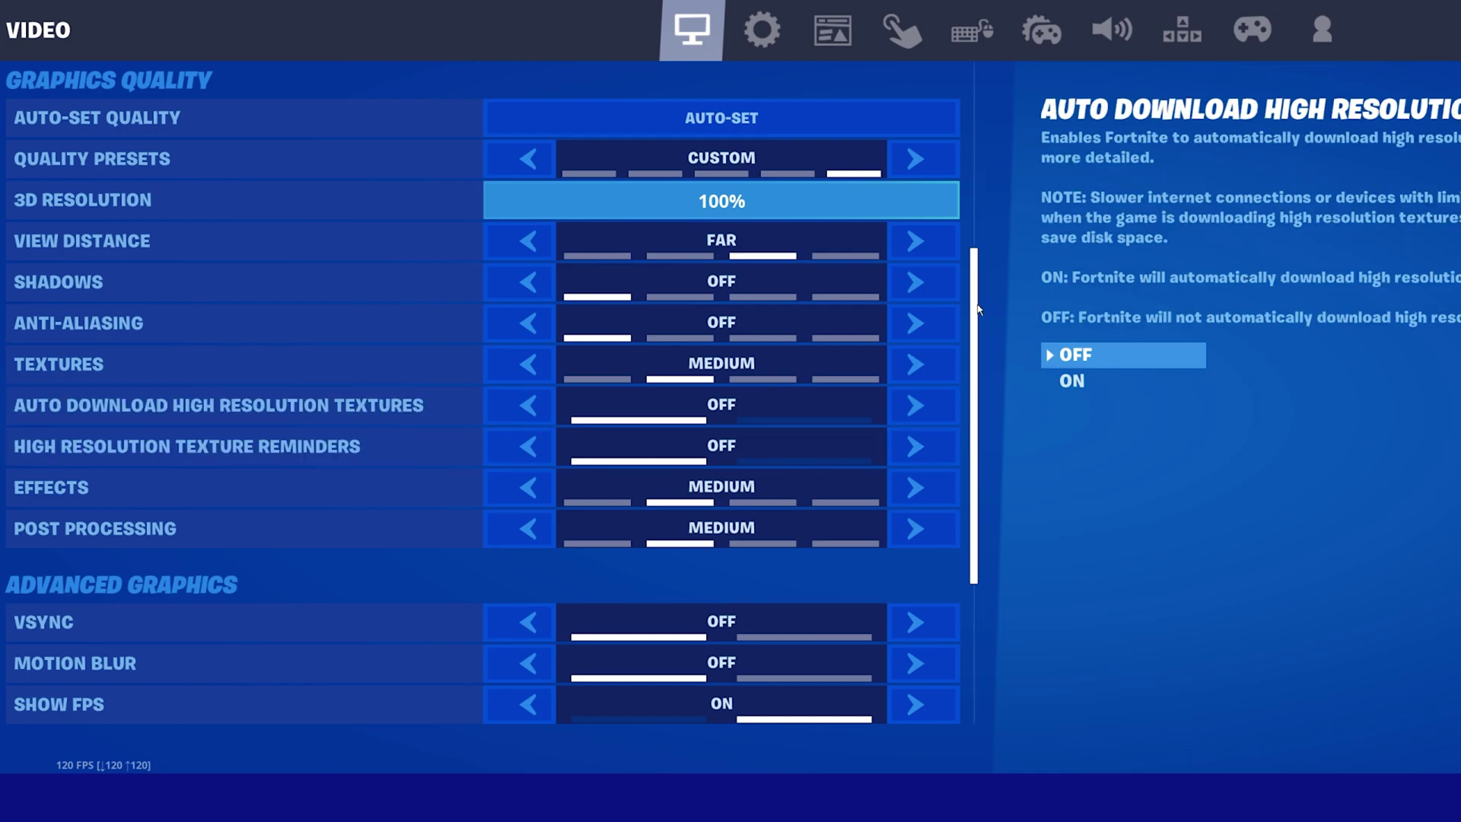
pyautogui.moveTo(978, 308); pyautogui.dragTo(972, 451)
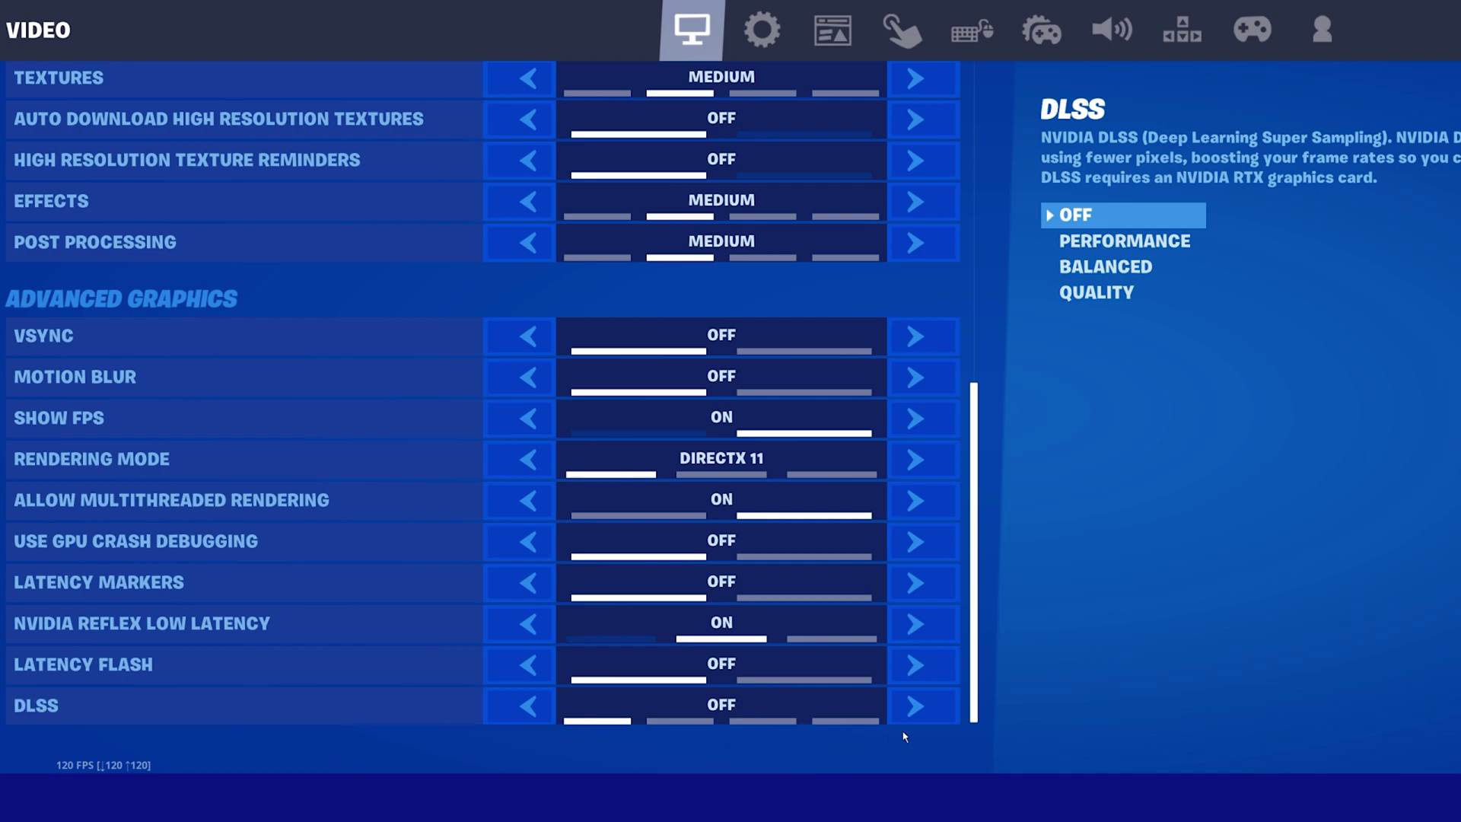
# Set DLSS to Performance and close the settings back to the lobby.
pyautogui.click(887, 711)
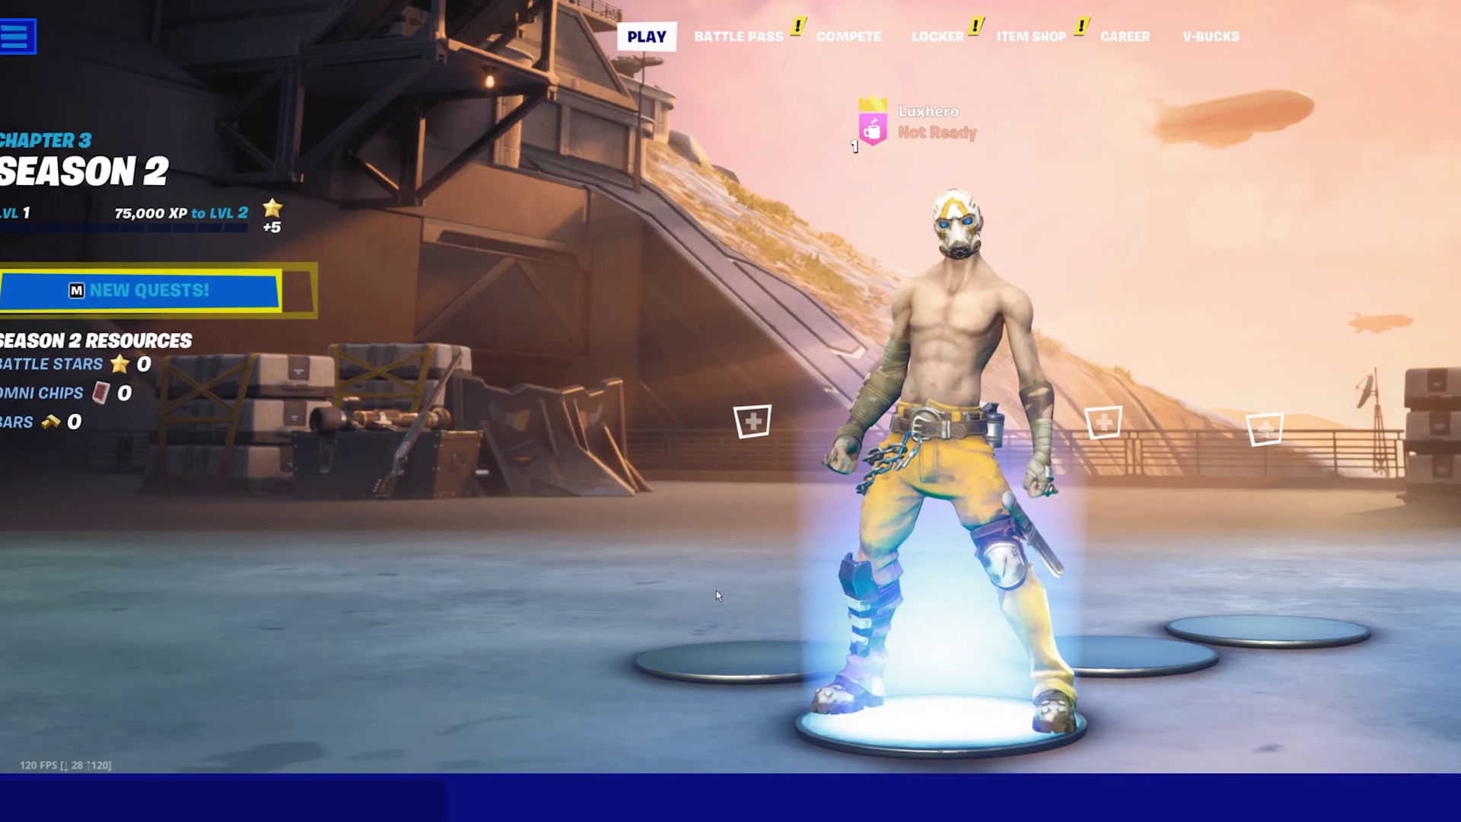
pyautogui.hotkey('shift', 'f')
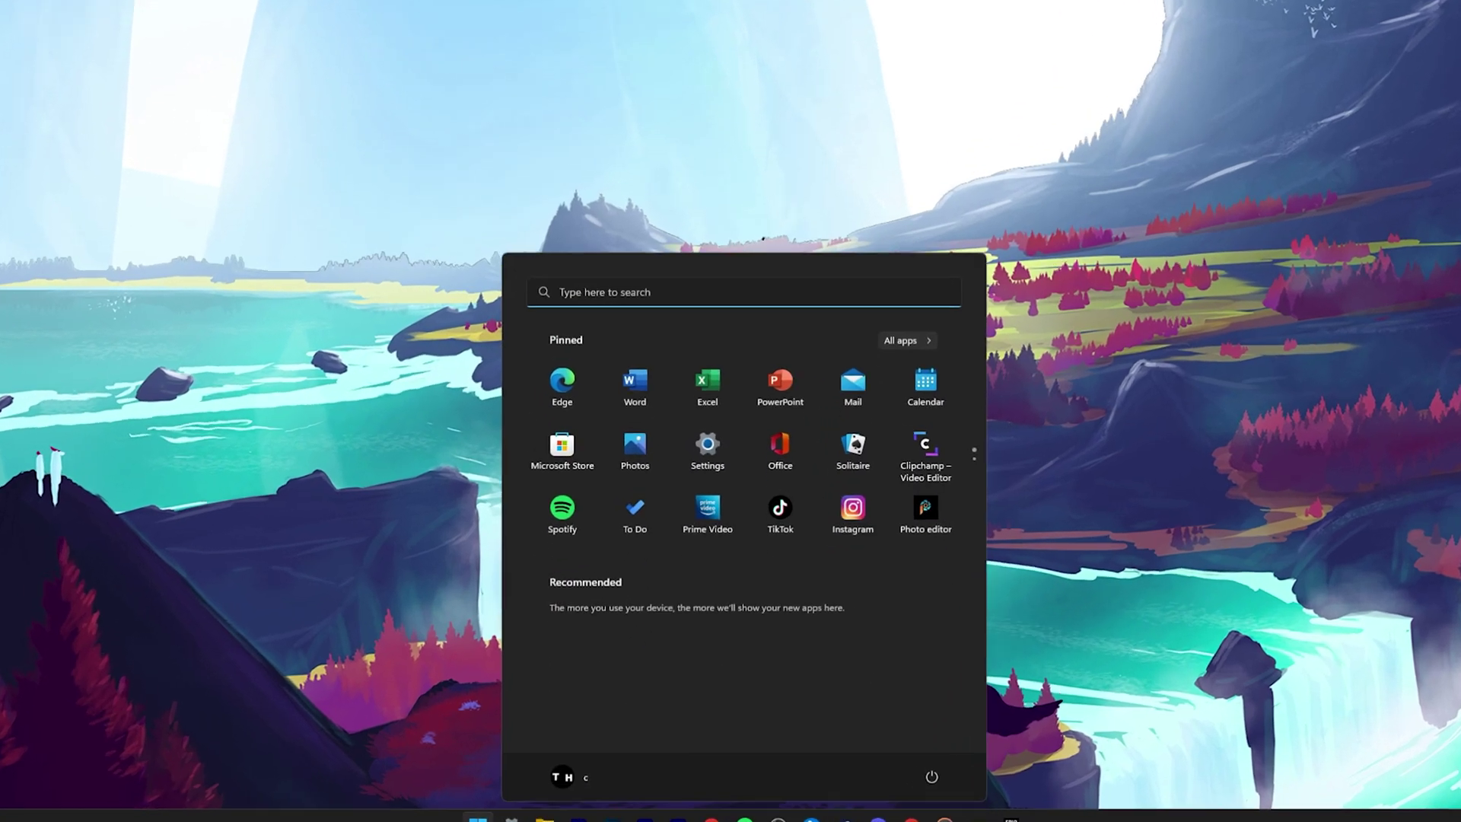
# Launch Device Manager and expand the Mice, Keyboards and Monitors categories.
pyautogui.write('device manager')
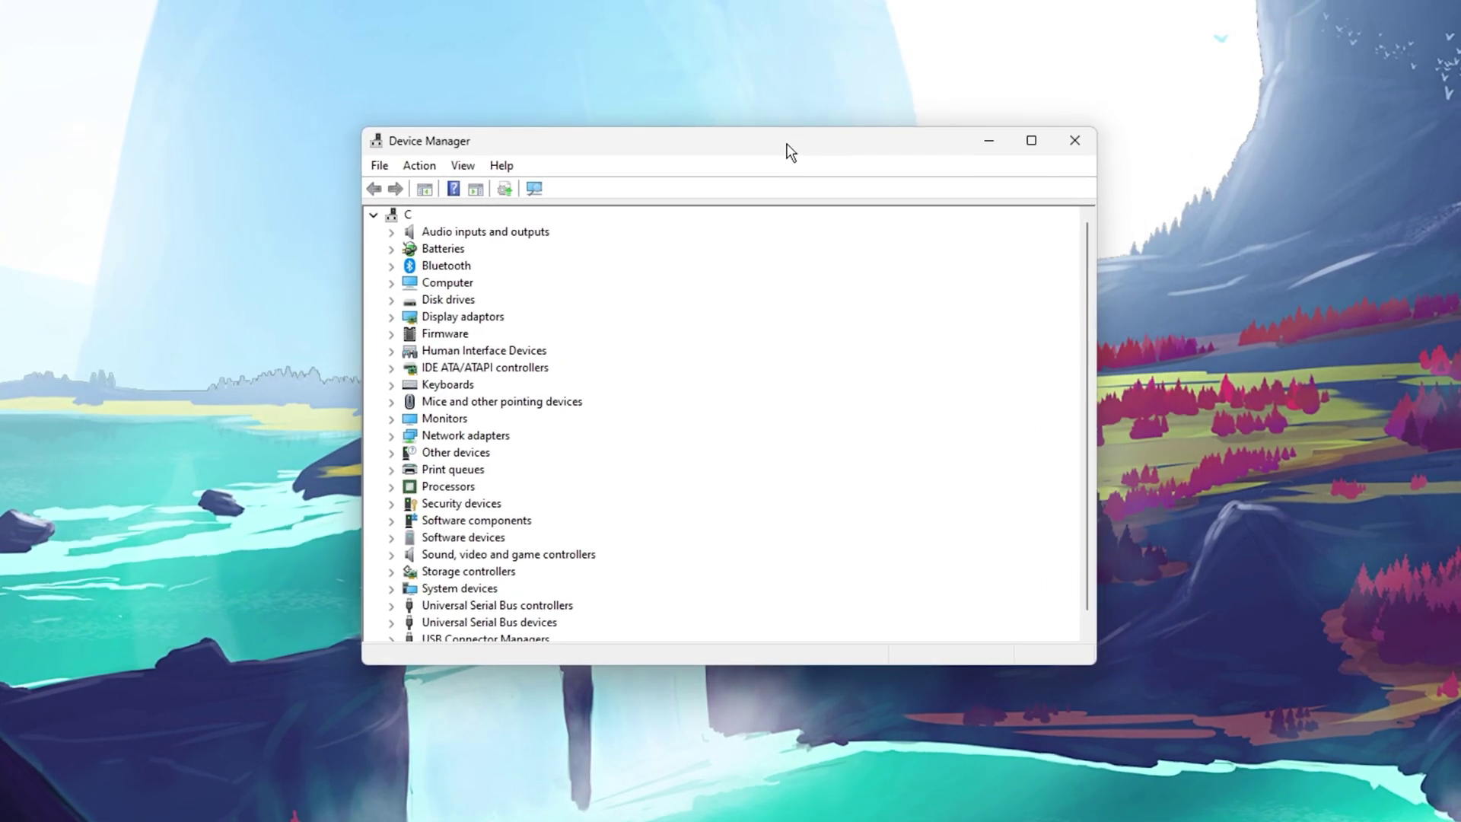
pyautogui.moveTo(787, 153); pyautogui.dragTo(760, 144)
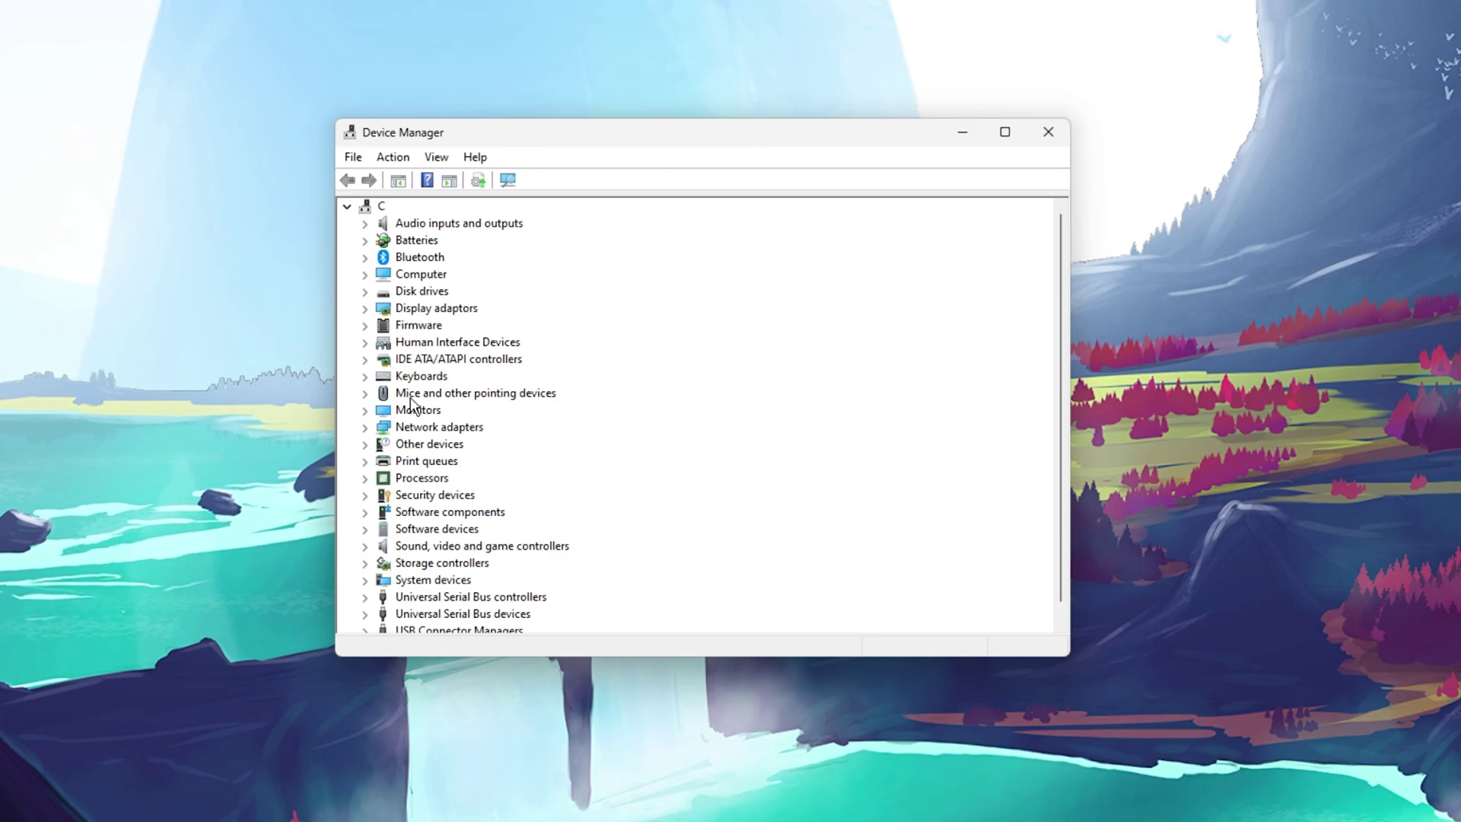
pyautogui.click(364, 393)
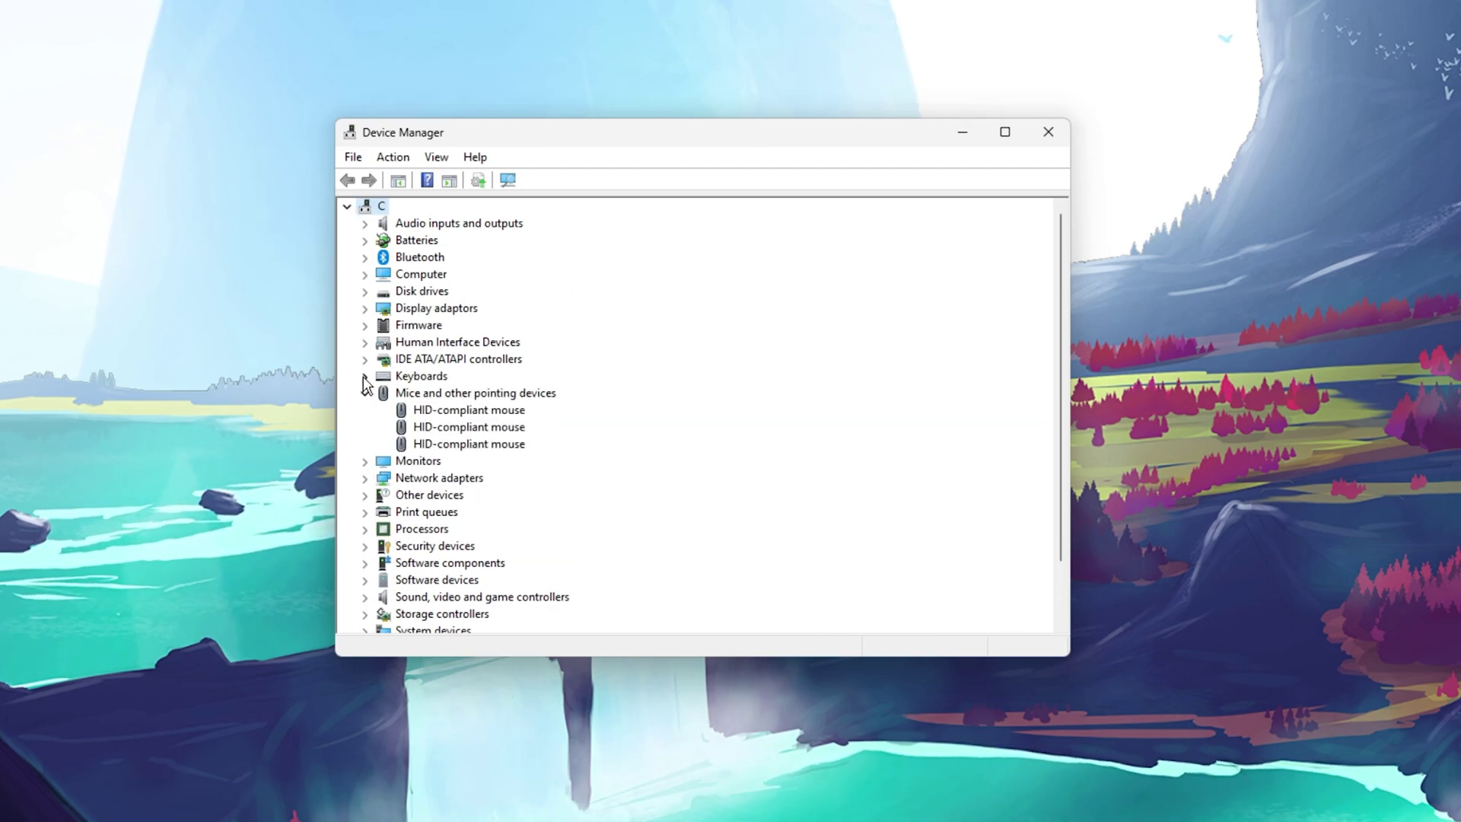
pyautogui.click(365, 376)
pyautogui.scroll(-1, 679, 381)
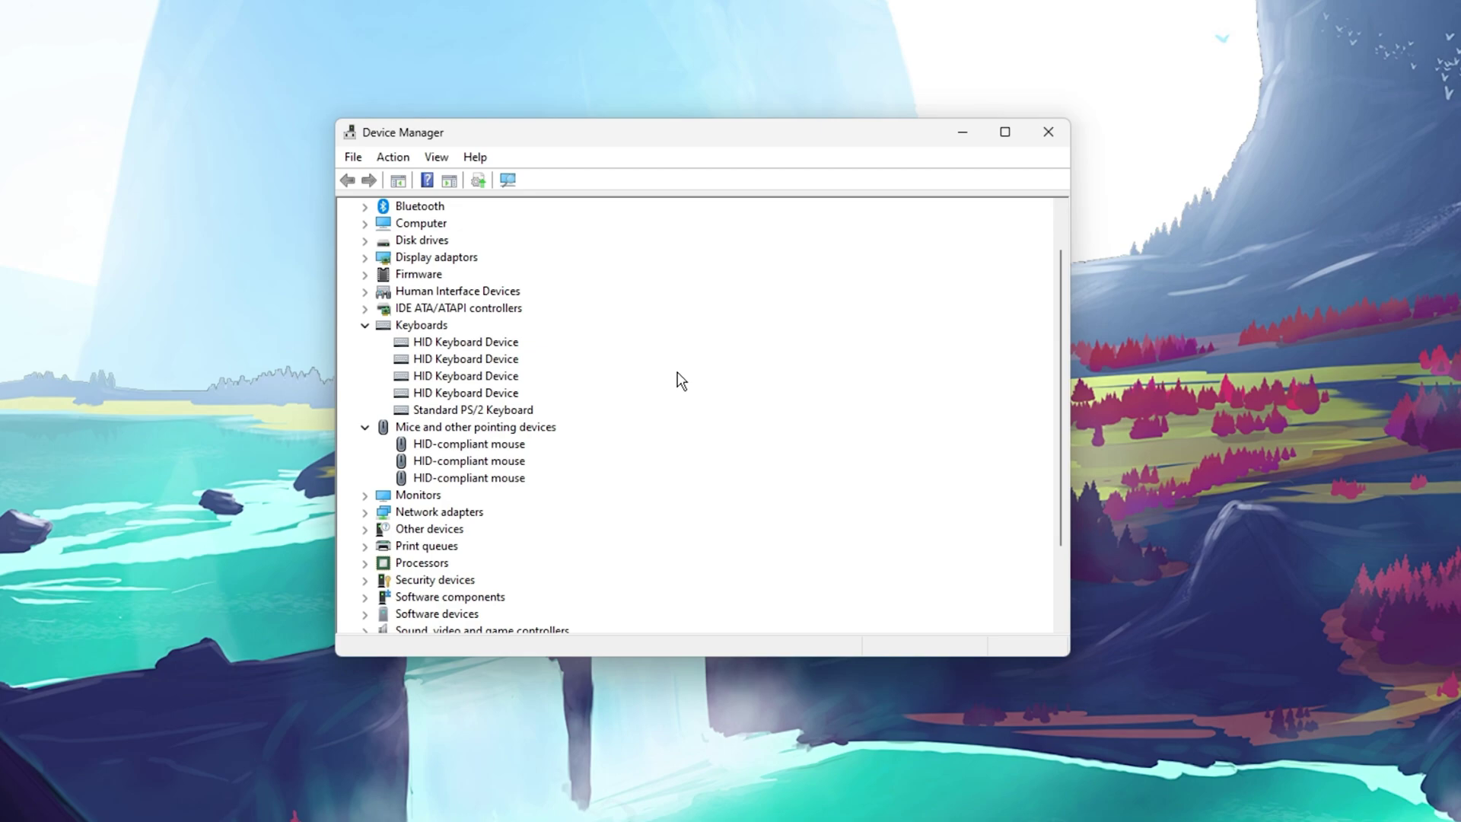
pyautogui.scroll(-1, 679, 381)
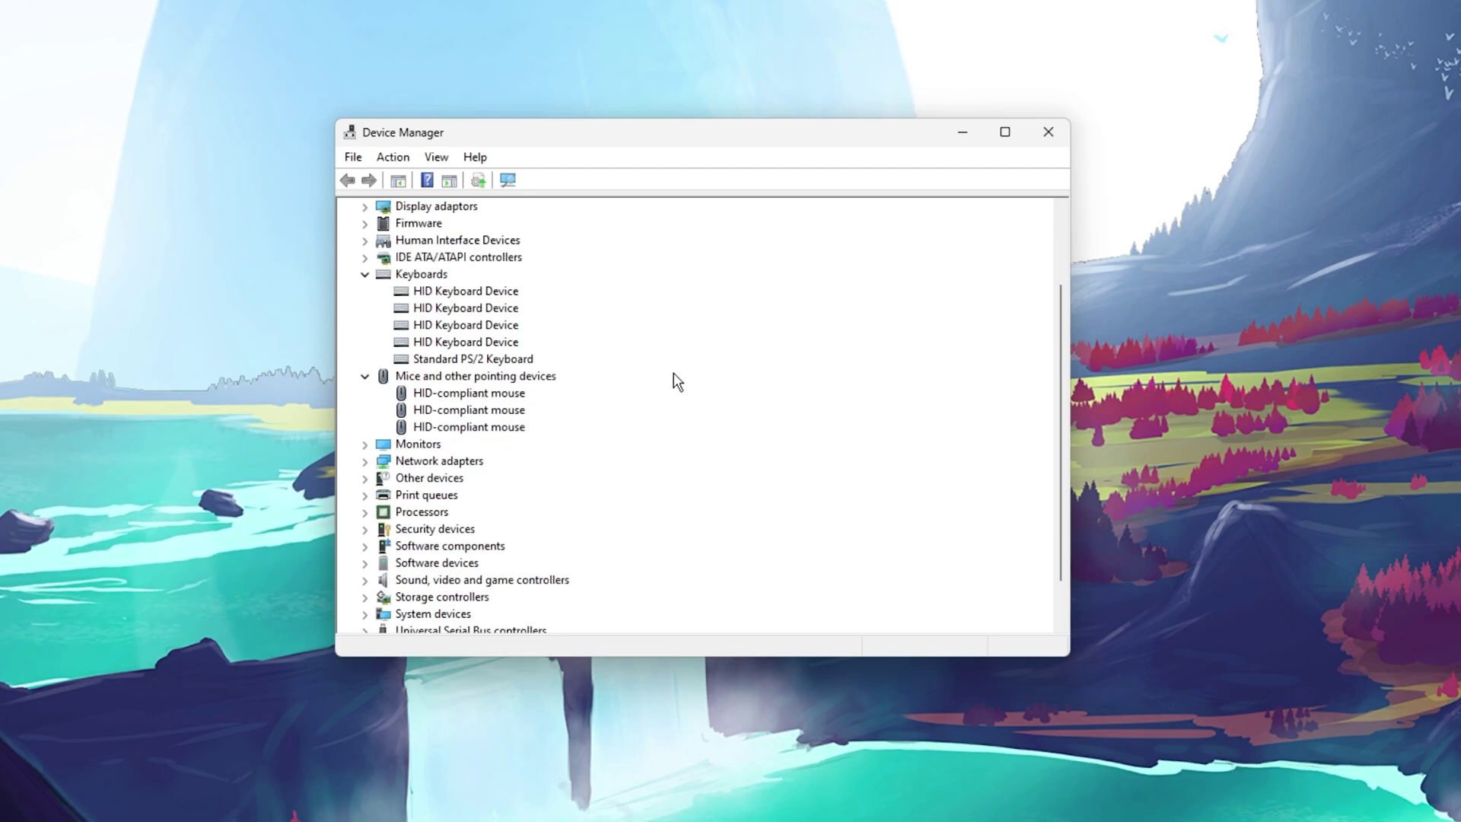
pyautogui.click(363, 446)
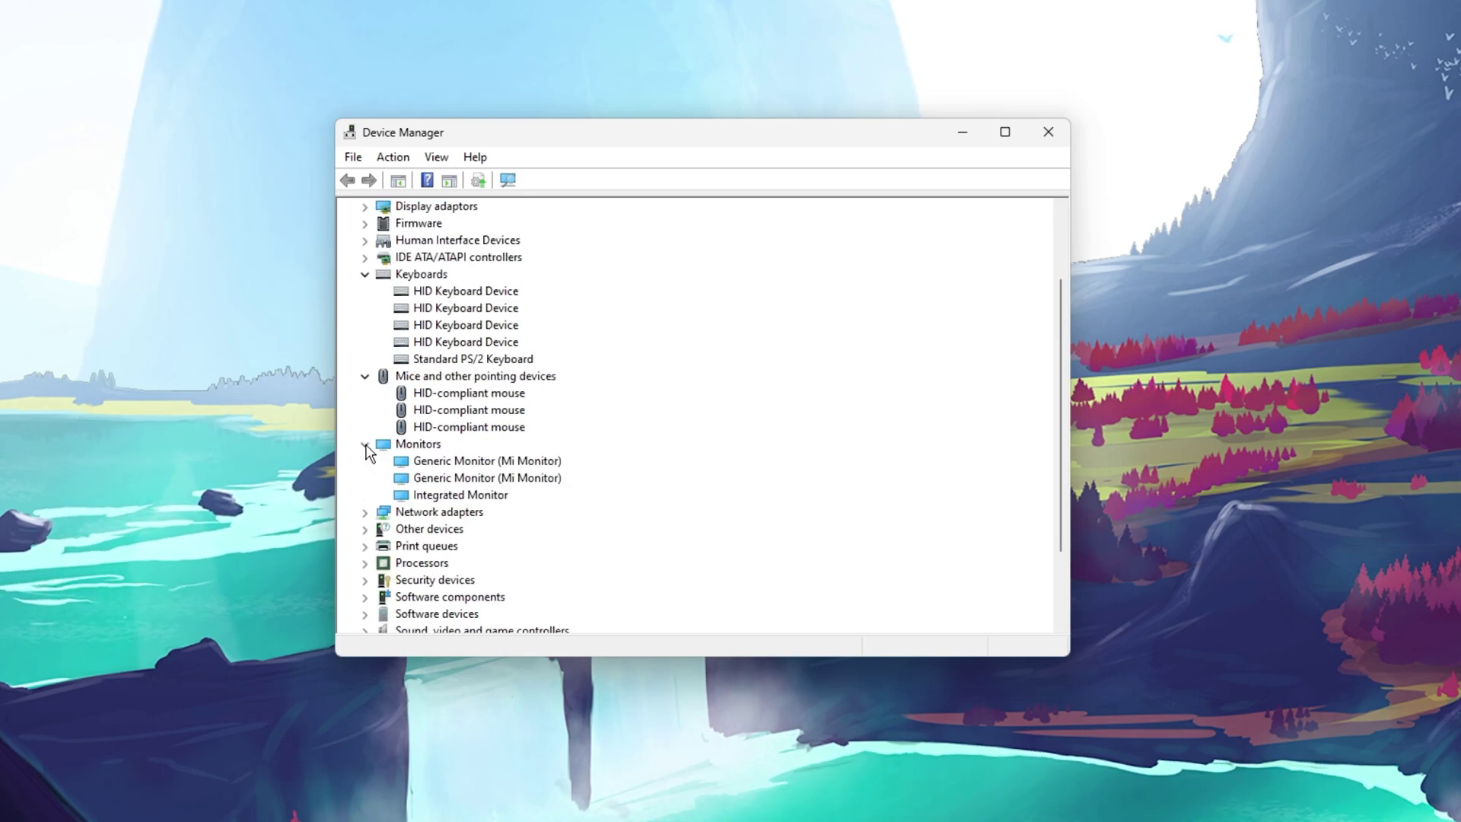
# Bring up Update driver for the HID Keyboard Device, then close the dialog.
pyautogui.click(471, 296)
pyautogui.rightClick(508, 297)
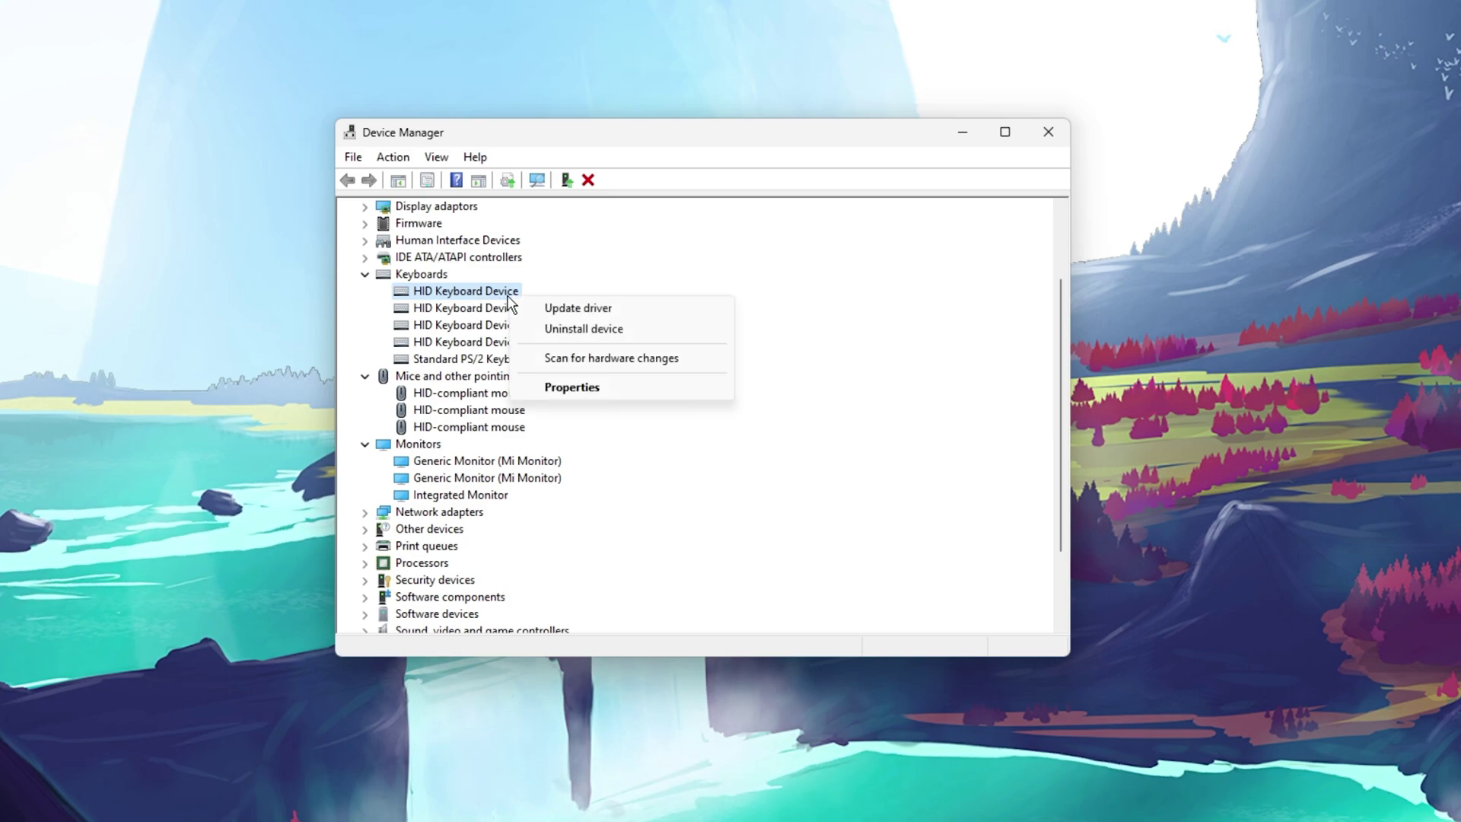
pyautogui.click(620, 311)
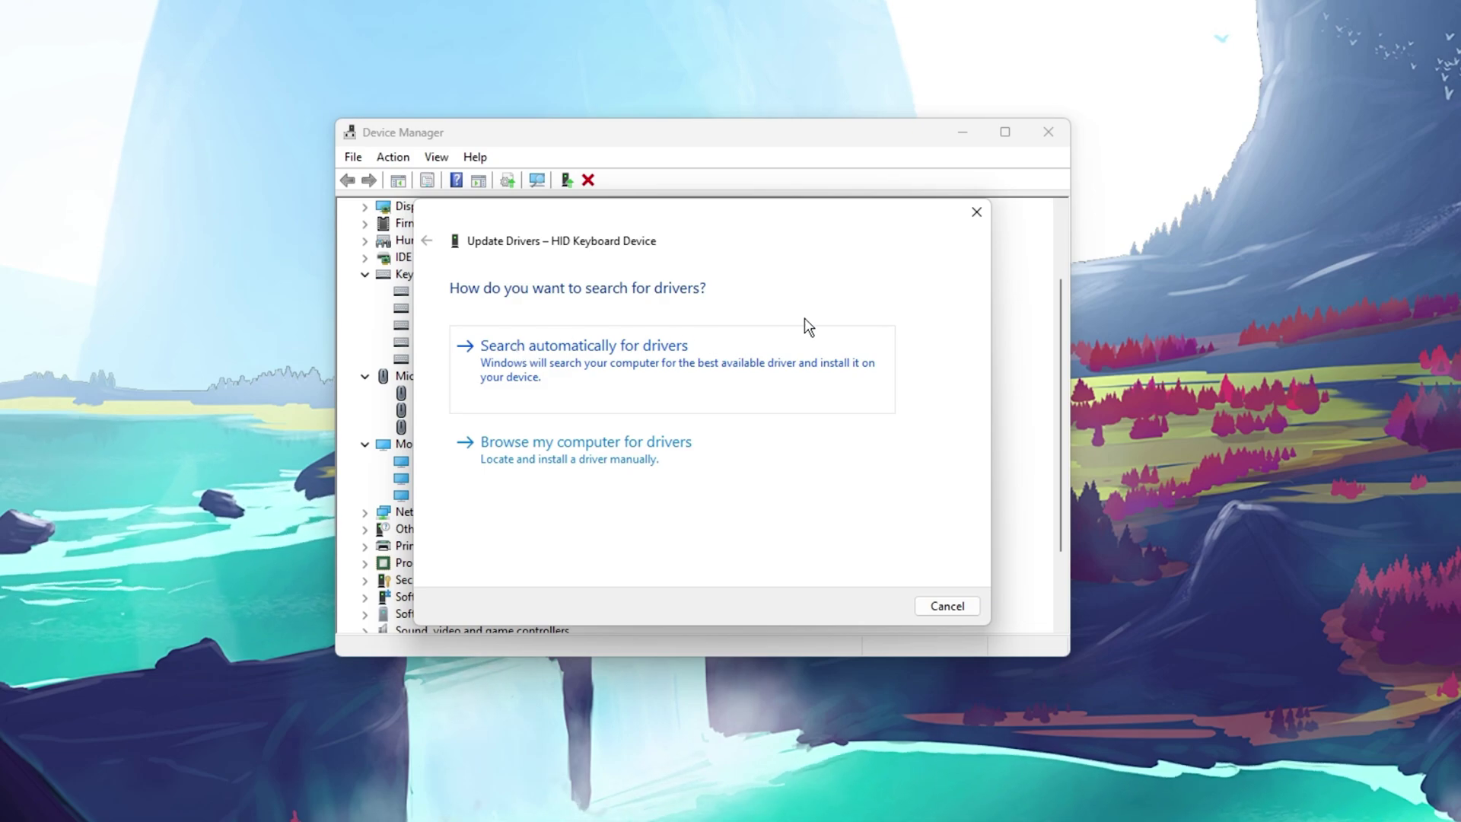
pyautogui.click(976, 212)
# Bring up Update driver for the first HID-compliant mouse, then close the dialog.
pyautogui.click(364, 274)
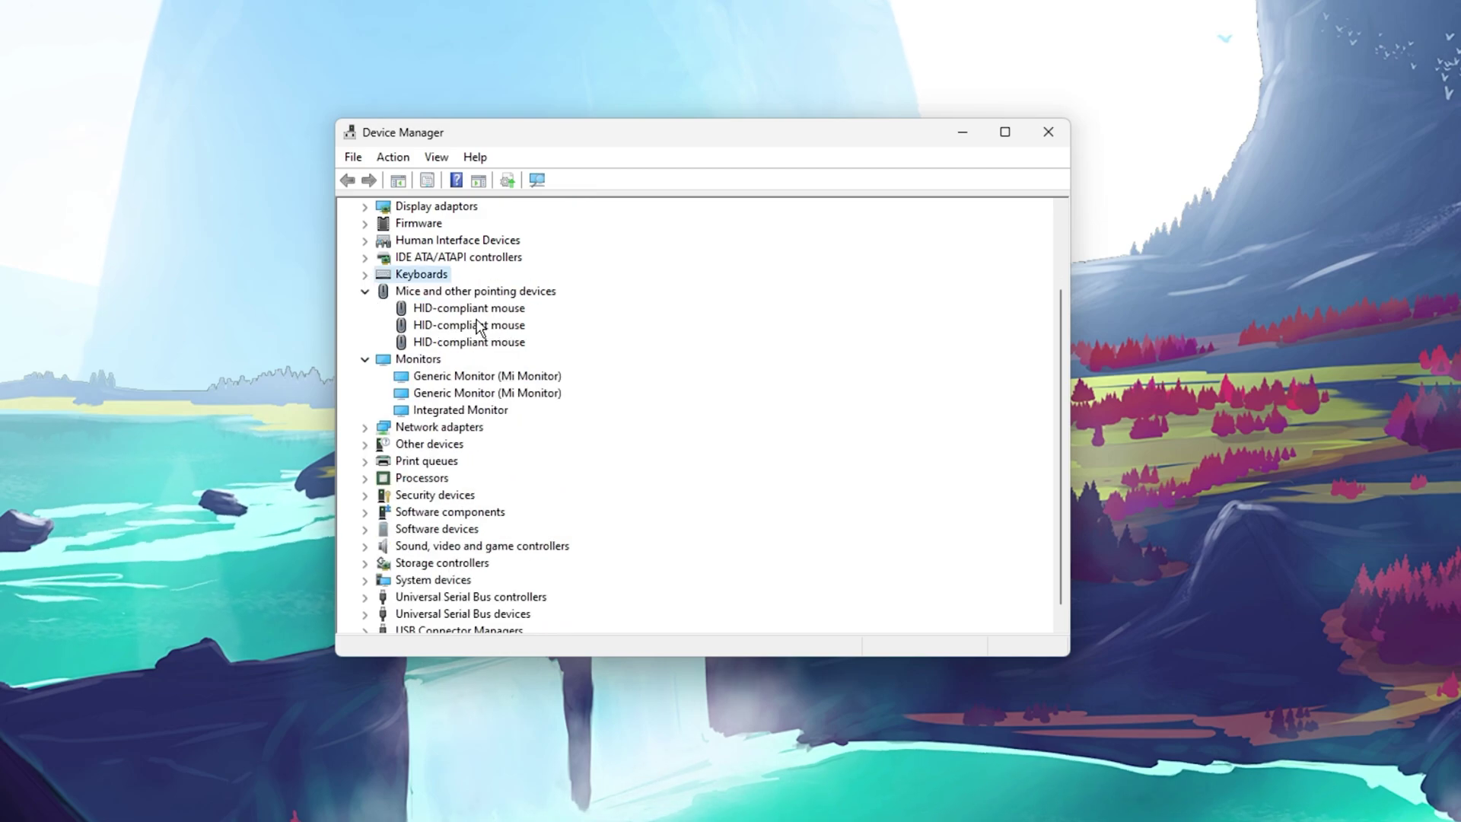
pyautogui.rightClick(474, 307)
pyautogui.click(487, 320)
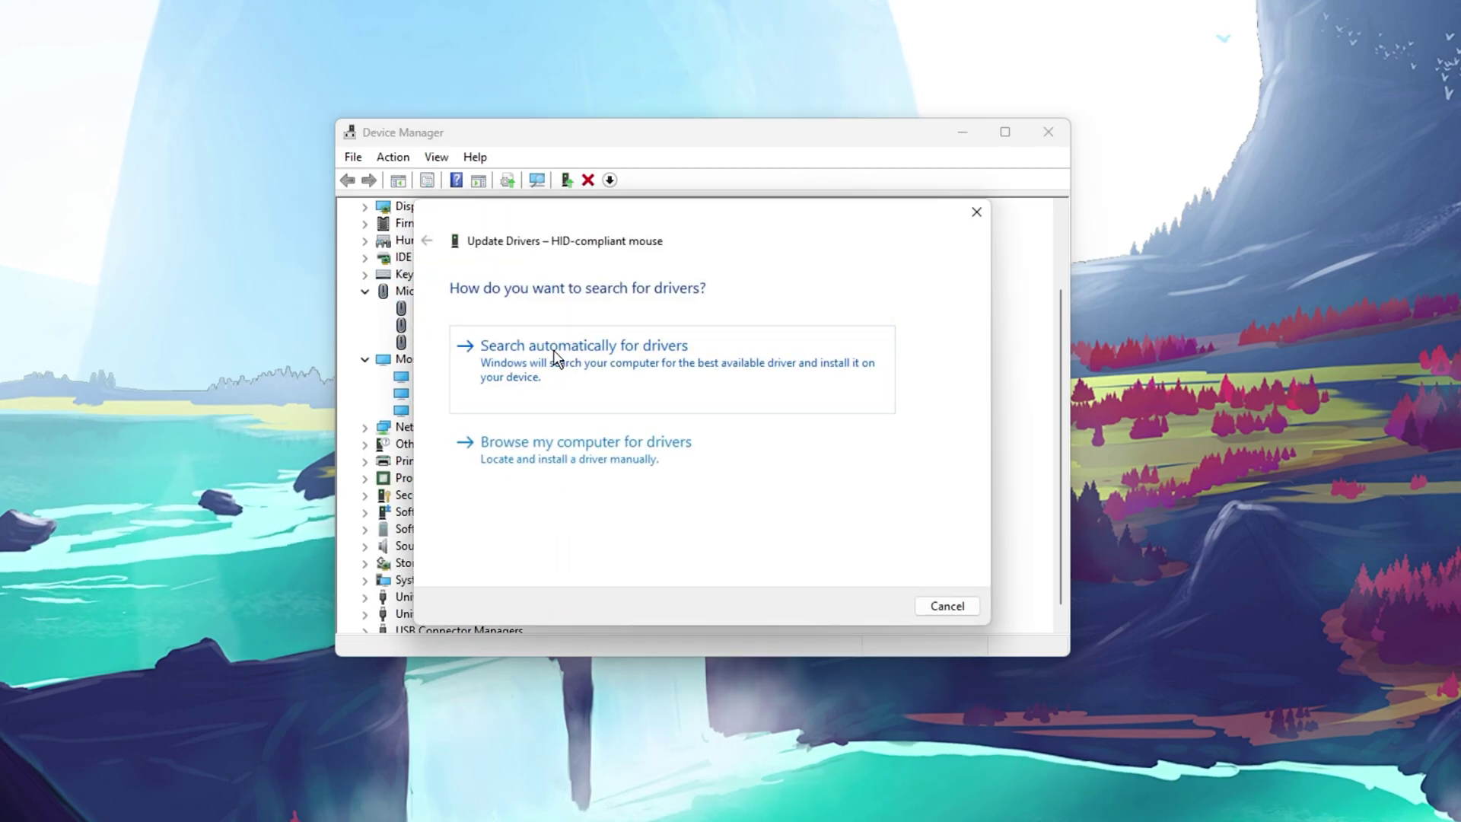
pyautogui.click(977, 214)
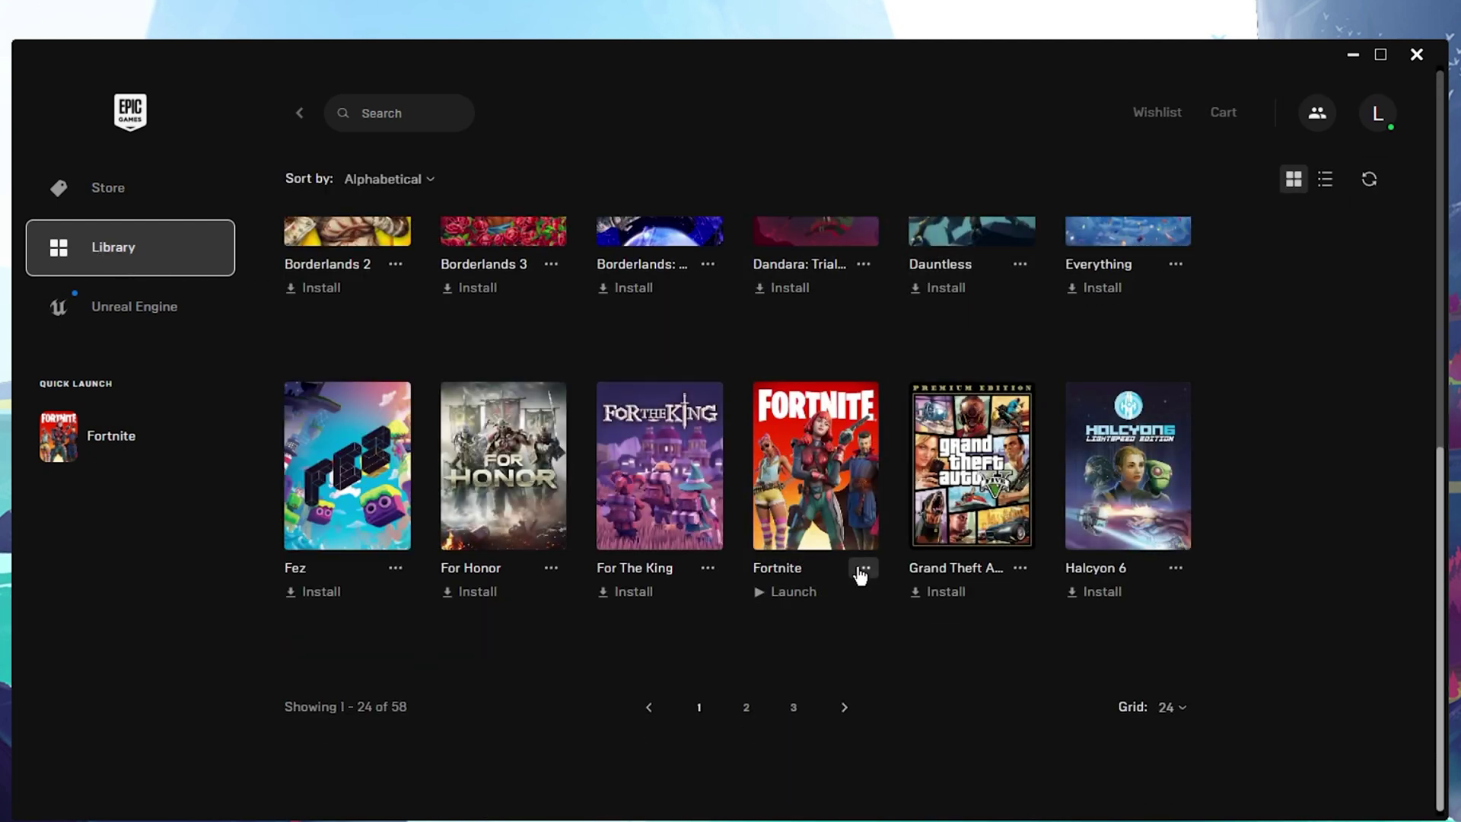
# Open Fortnite's installation Options from its three-dot menu in the Library.
pyautogui.click(863, 567)
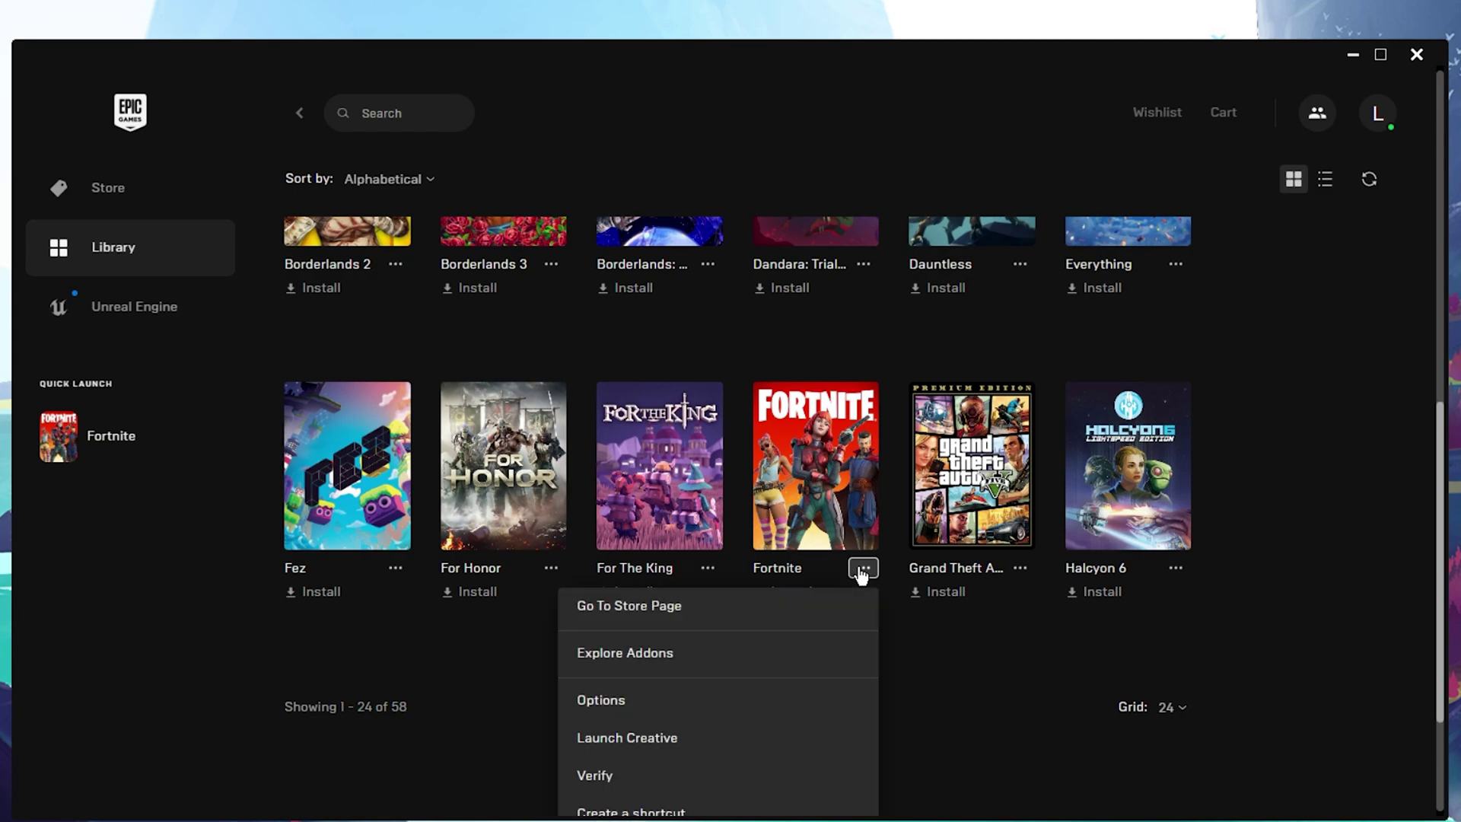
pyautogui.click(651, 694)
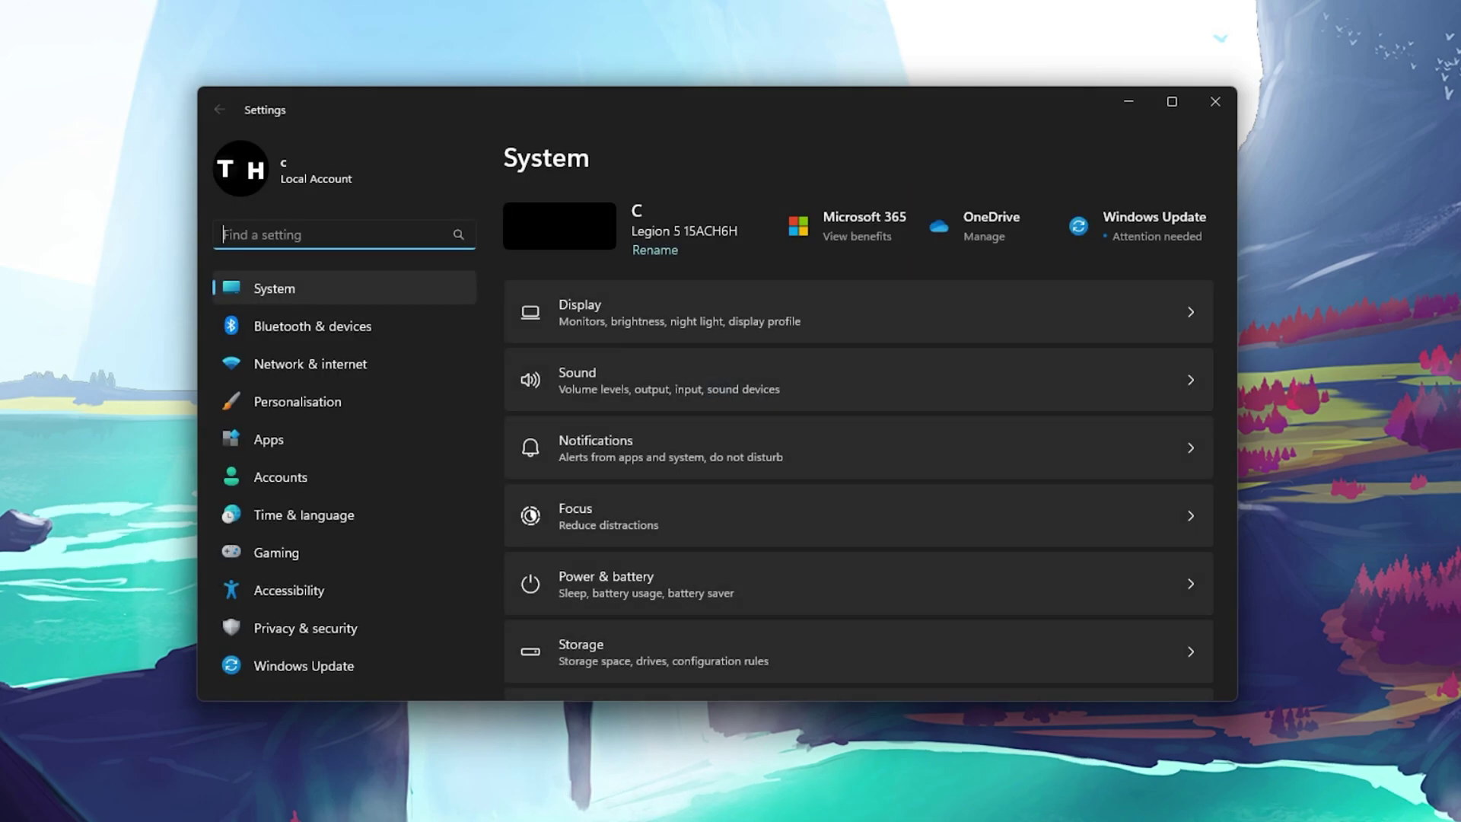
# Open the Windows Update page showing the available Lenovo - System - 2.0.0.25 update.
pyautogui.click(371, 651)
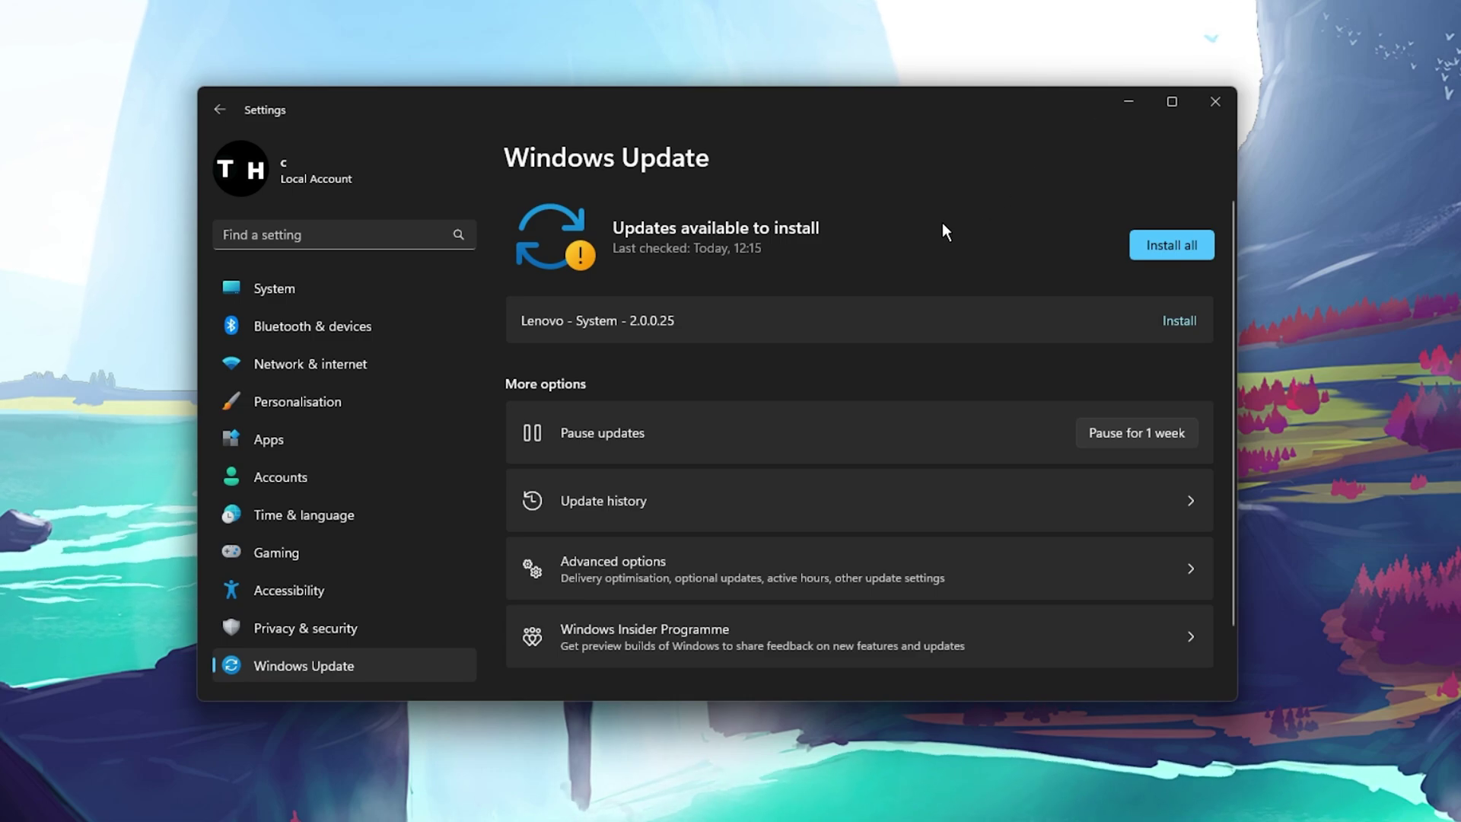
# Go to Apps > Startup and scroll through the startup app toggles.
pyautogui.click(267, 444)
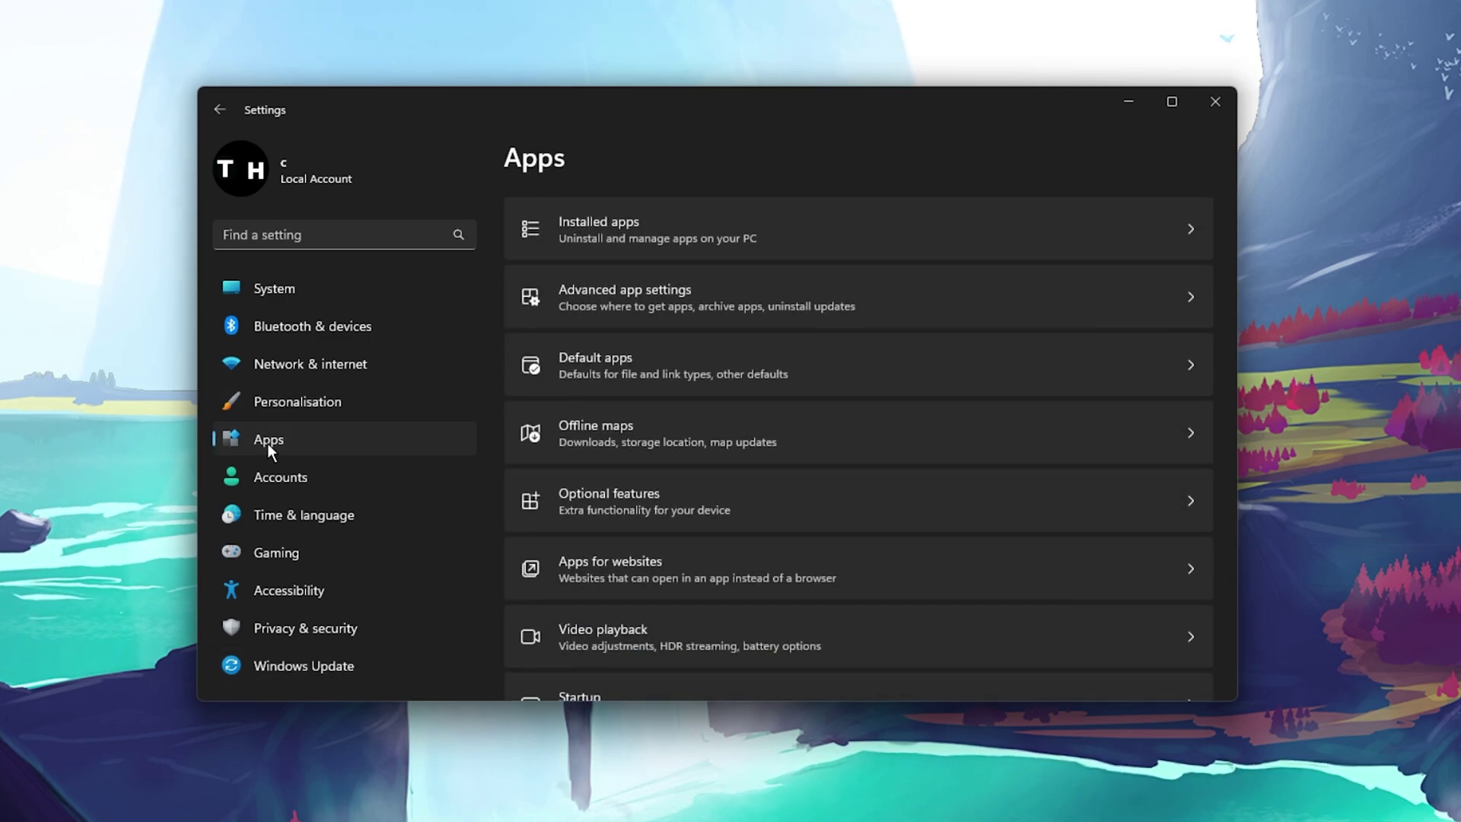
pyautogui.scroll(-3, 695, 430)
pyautogui.click(878, 636)
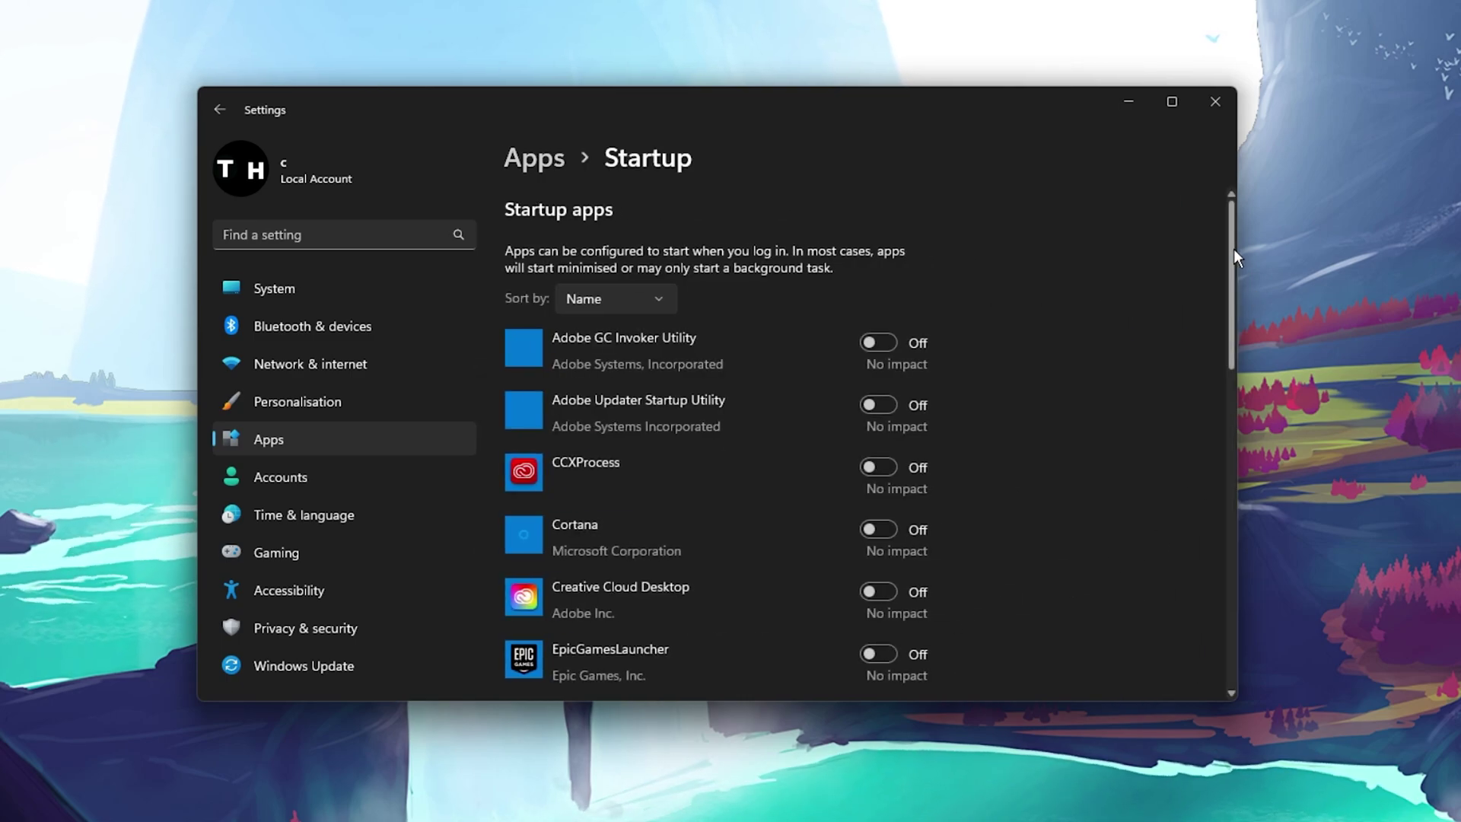
pyautogui.moveTo(1233, 250); pyautogui.dragTo(1226, 292)
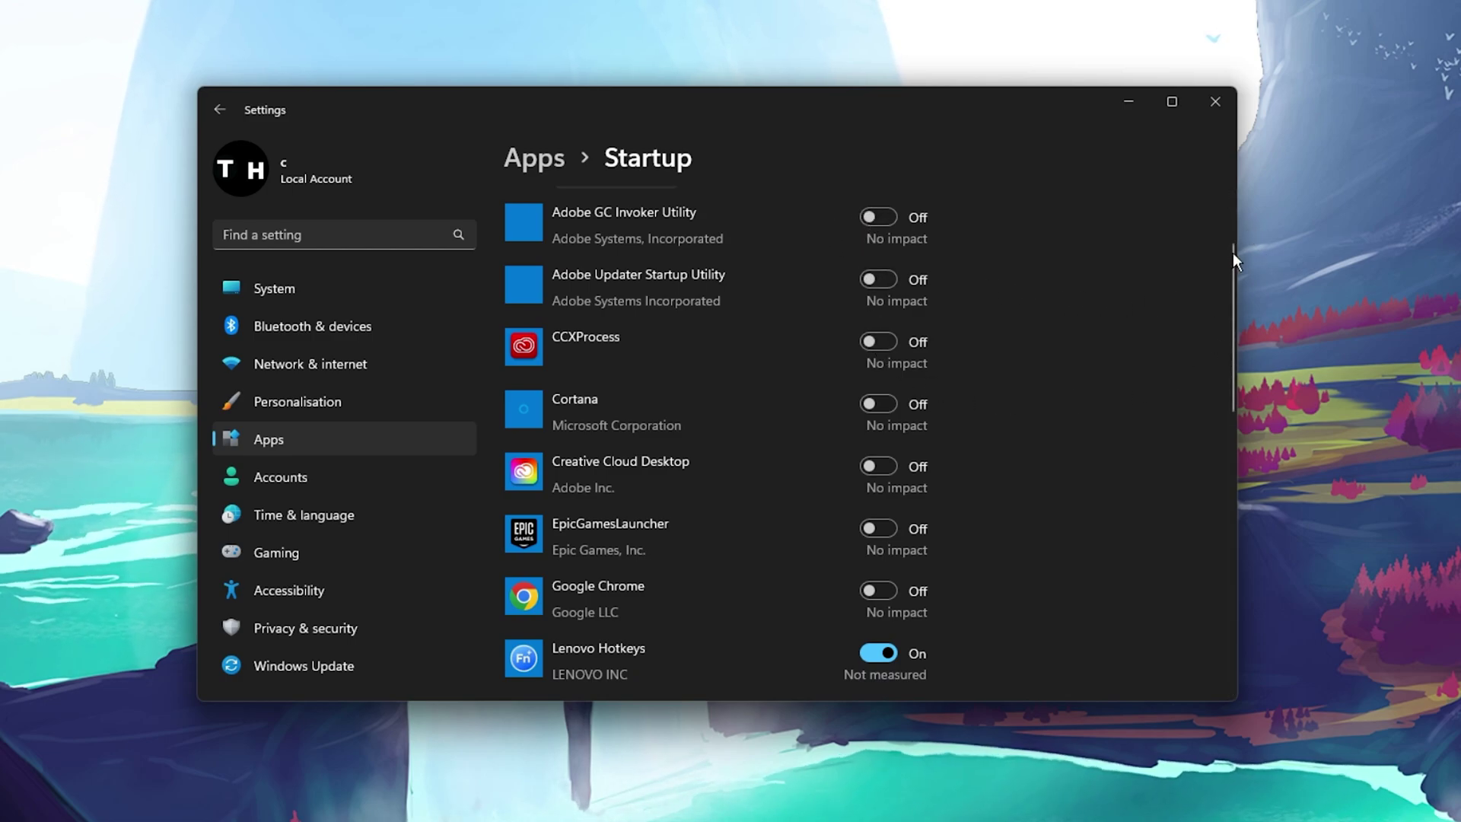
pyautogui.moveTo(1231, 287); pyautogui.dragTo(1247, 525)
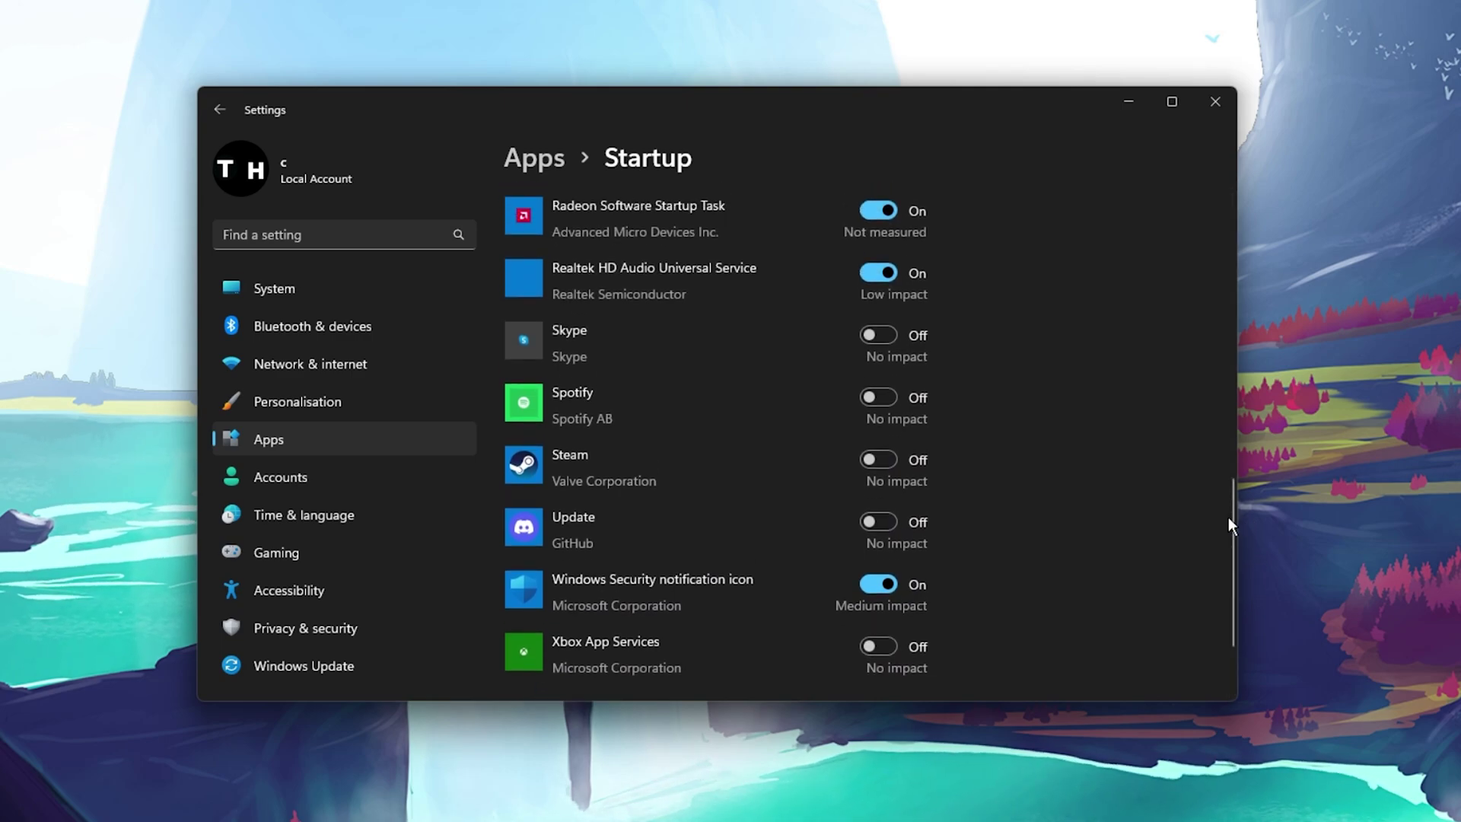
pyautogui.moveTo(1235, 508); pyautogui.dragTo(1221, 93)
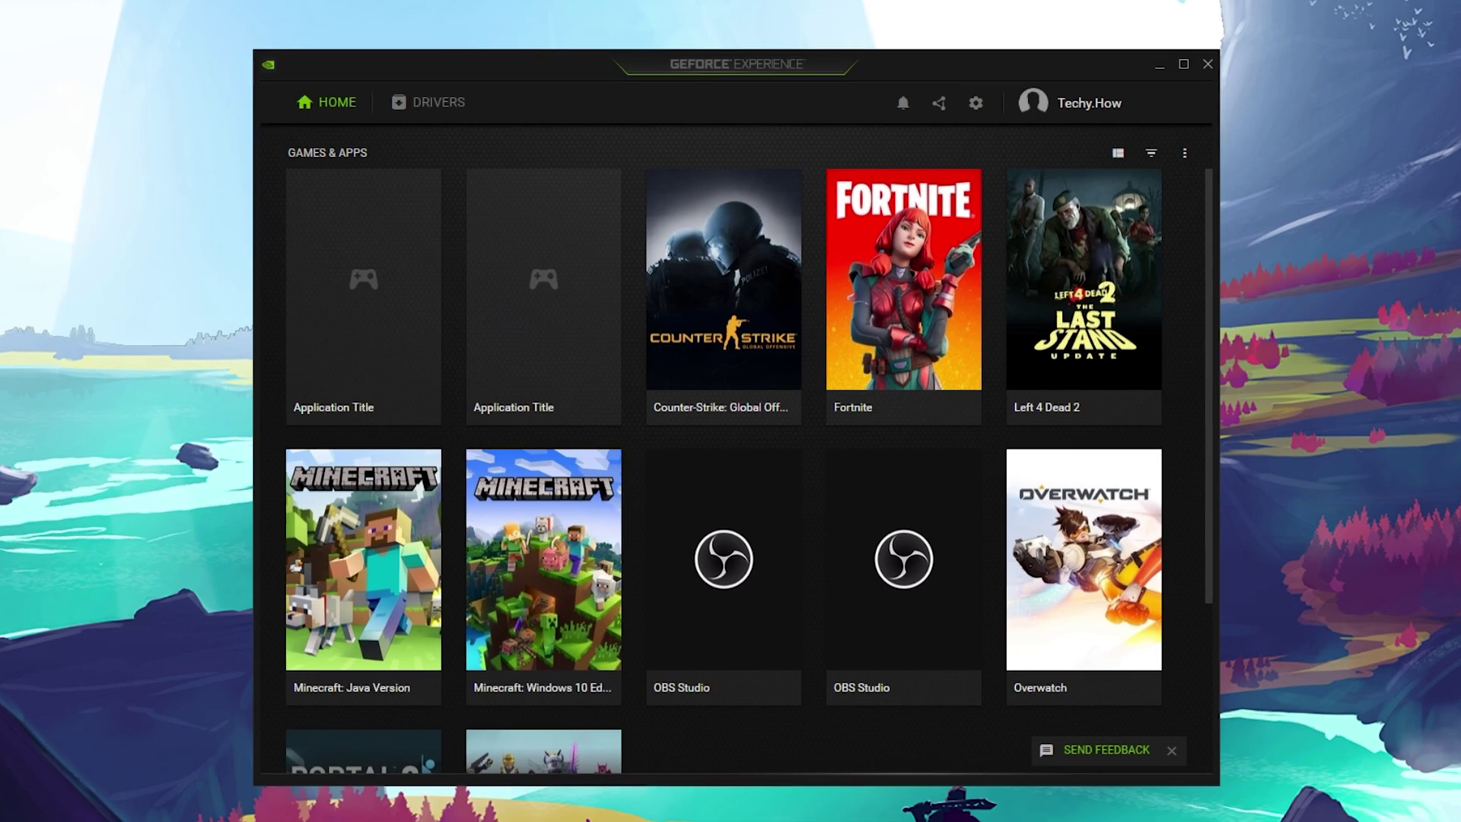
# Launch GeForce Experience from Start search, view the 512.59 Game Ready driver, then return HOME.
pyautogui.press('super')
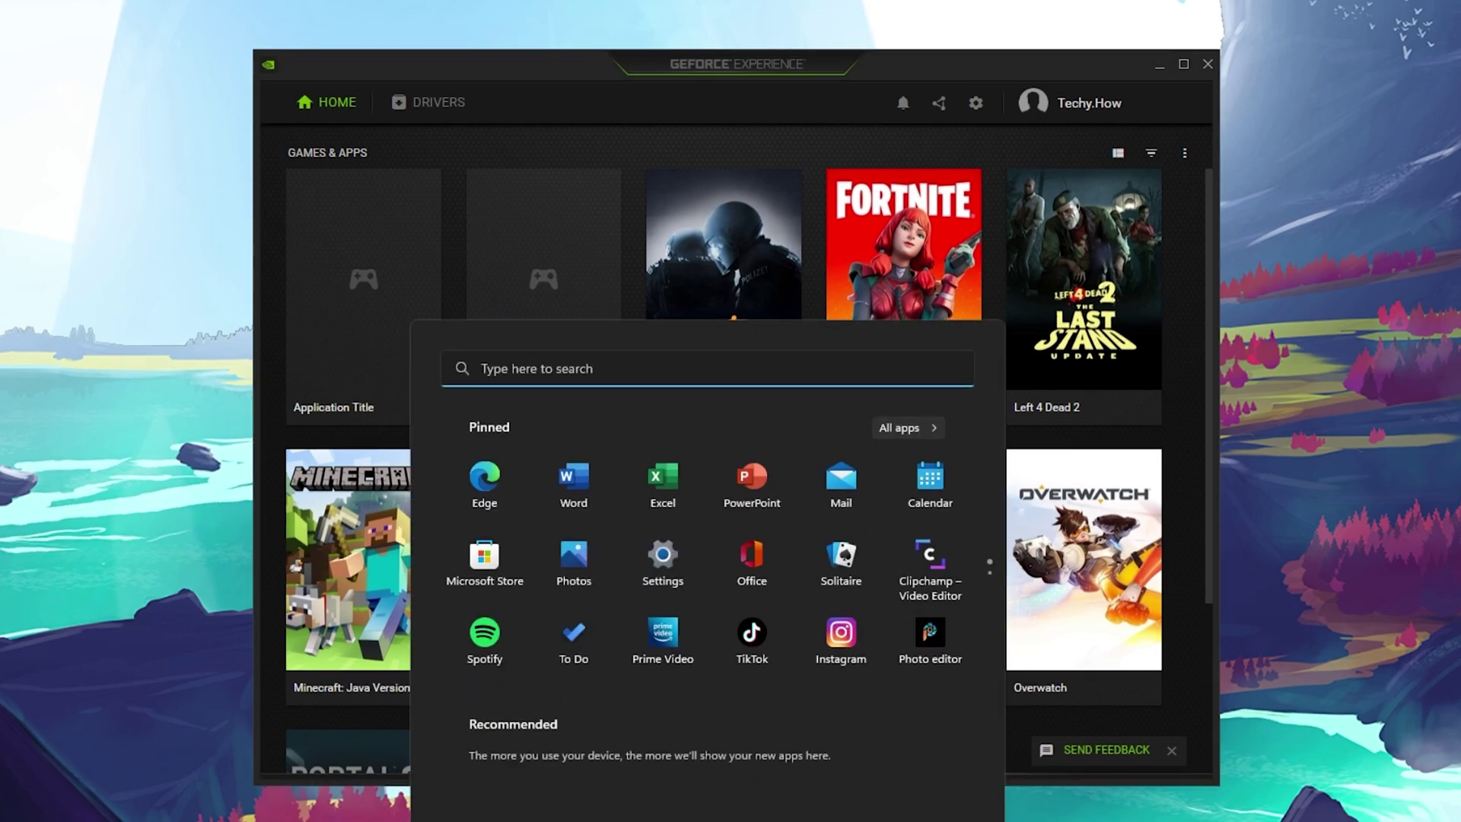
pyautogui.write('amd')
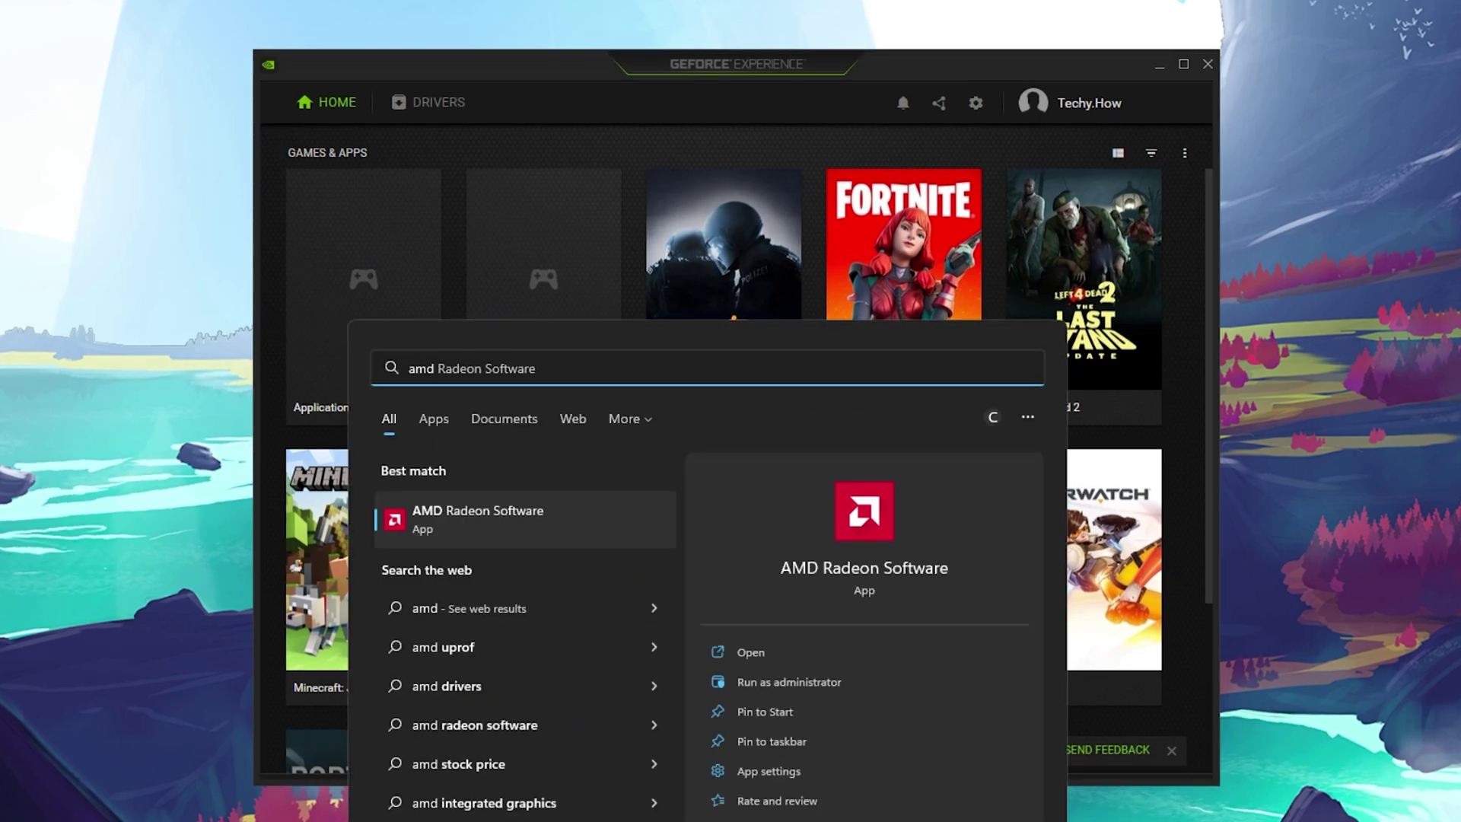
pyautogui.press('Return')
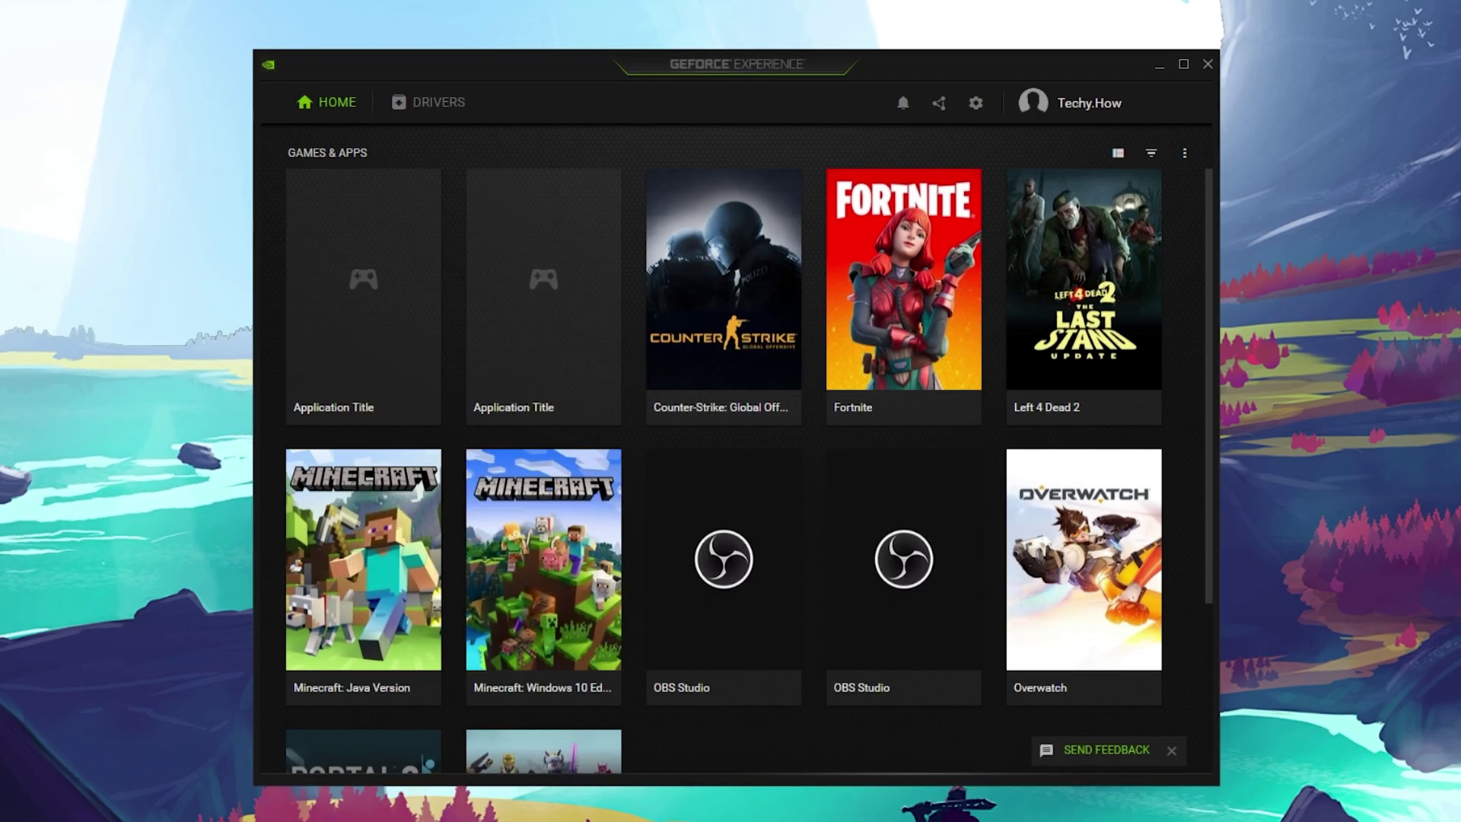
pyautogui.click(426, 105)
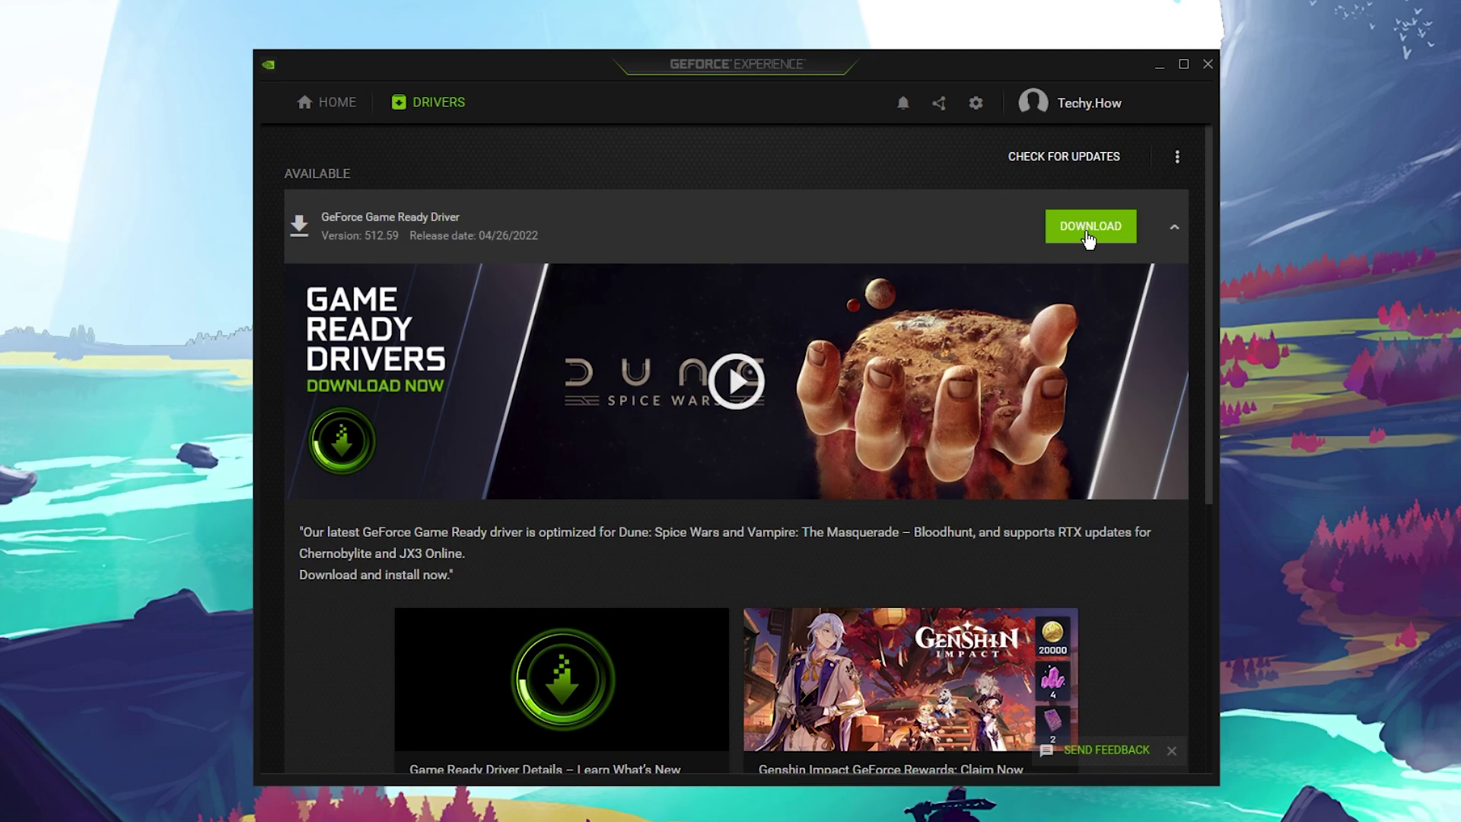
pyautogui.click(305, 111)
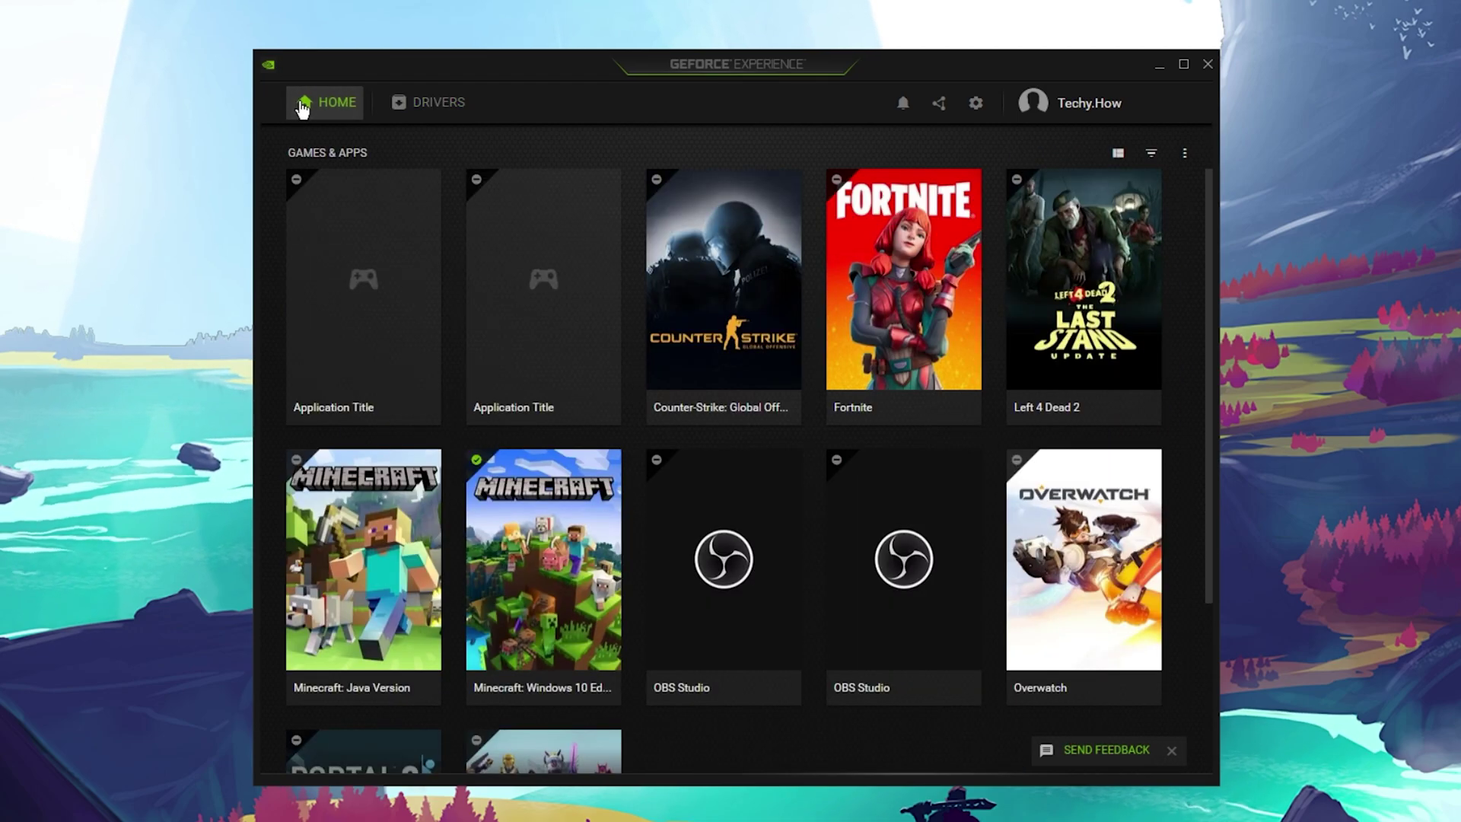
# Open Fortnite's custom optimisation and slide Optimise-for to Performance and back to Optimal, twice.
pyautogui.click(885, 320)
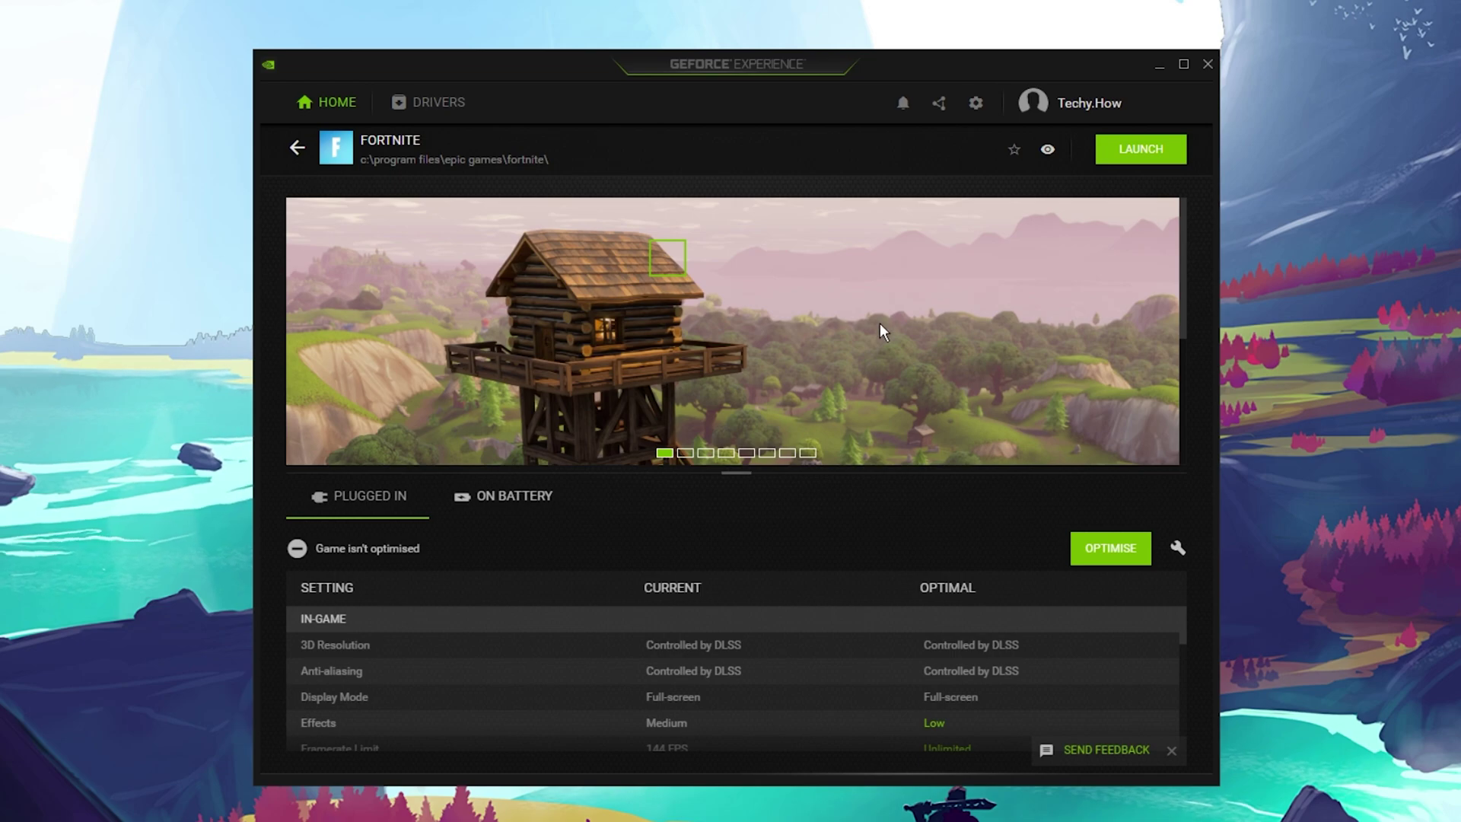
pyautogui.moveTo(1184, 621); pyautogui.dragTo(1179, 583)
pyautogui.click(1177, 553)
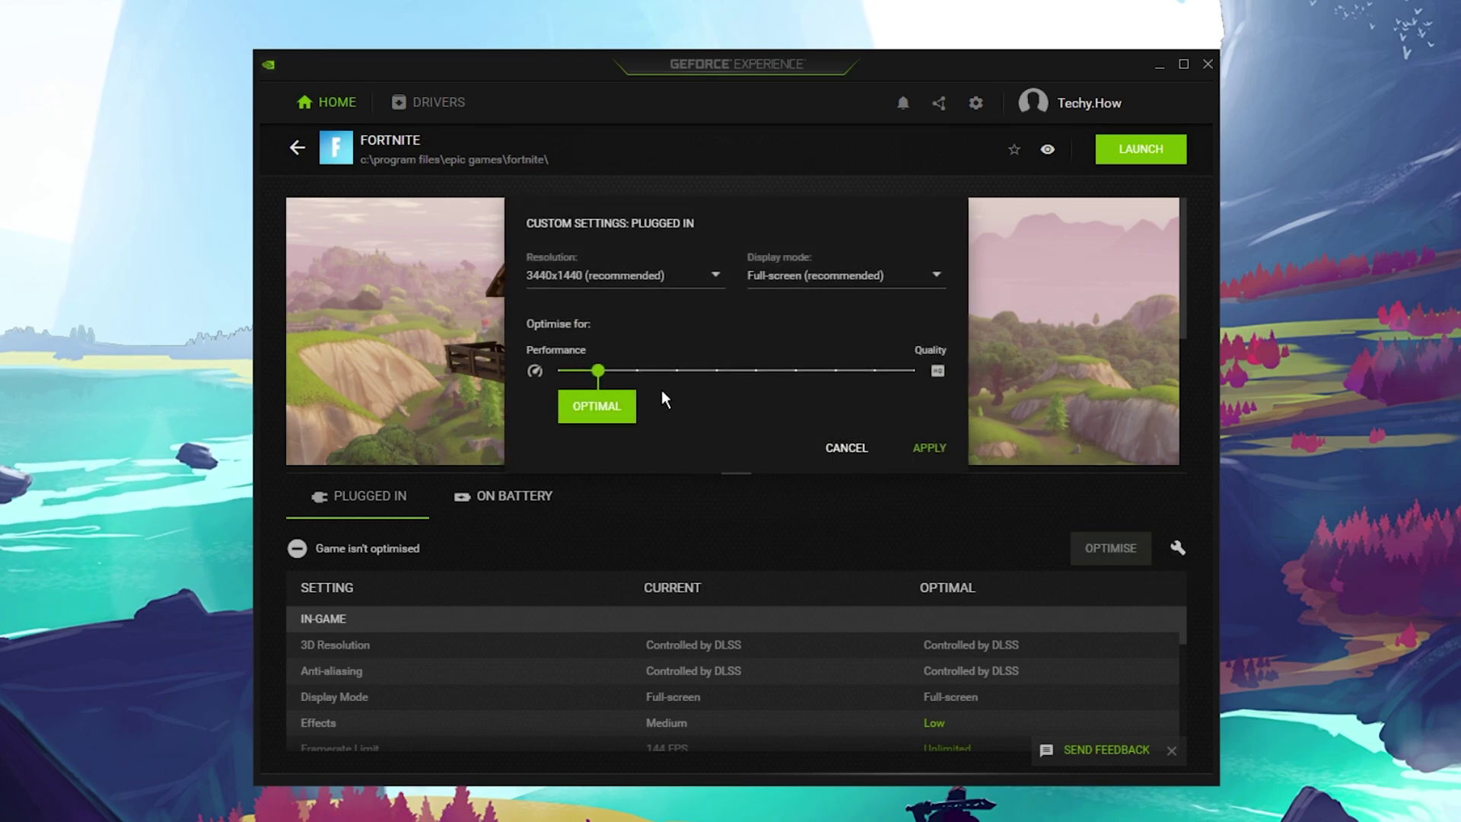
pyautogui.moveTo(600, 370); pyautogui.dragTo(535, 370)
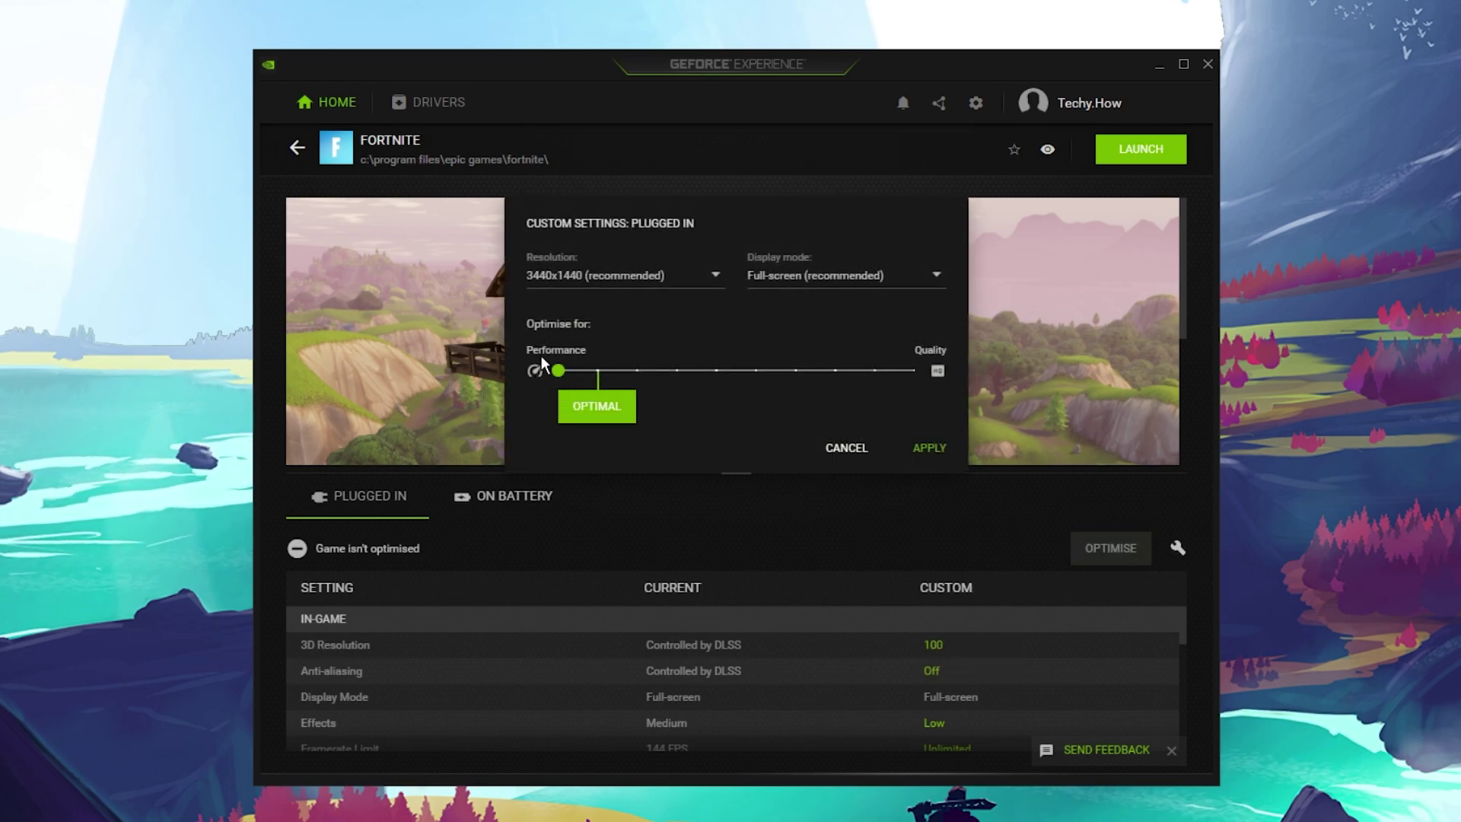
pyautogui.click(576, 371)
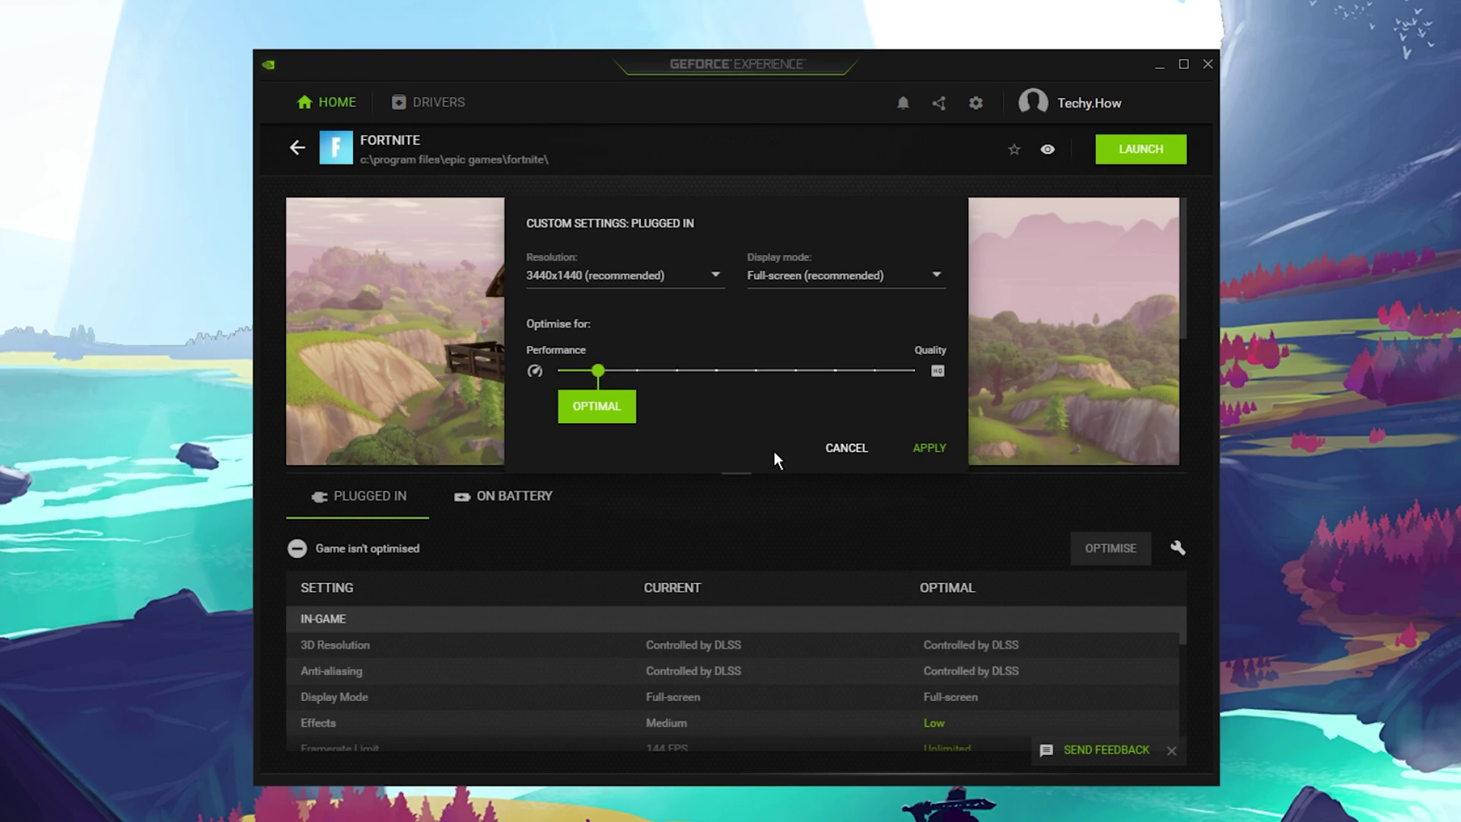
pyautogui.moveTo(597, 370); pyautogui.dragTo(572, 371)
pyautogui.click(598, 371)
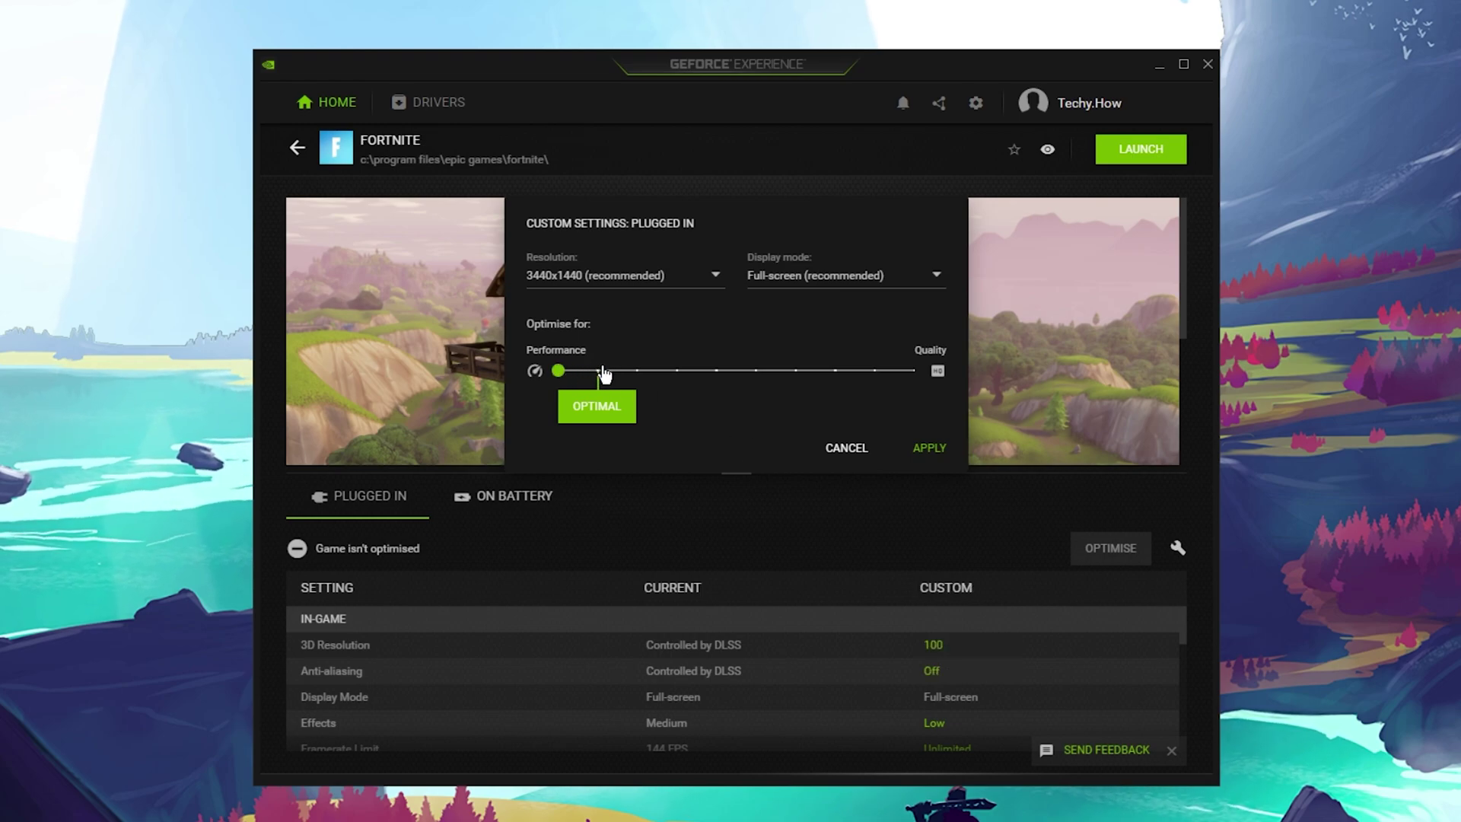
# Discard the custom Fortnite optimisation and confirm In-Game Overlay is off in General settings.
pyautogui.click(835, 449)
pyautogui.click(976, 107)
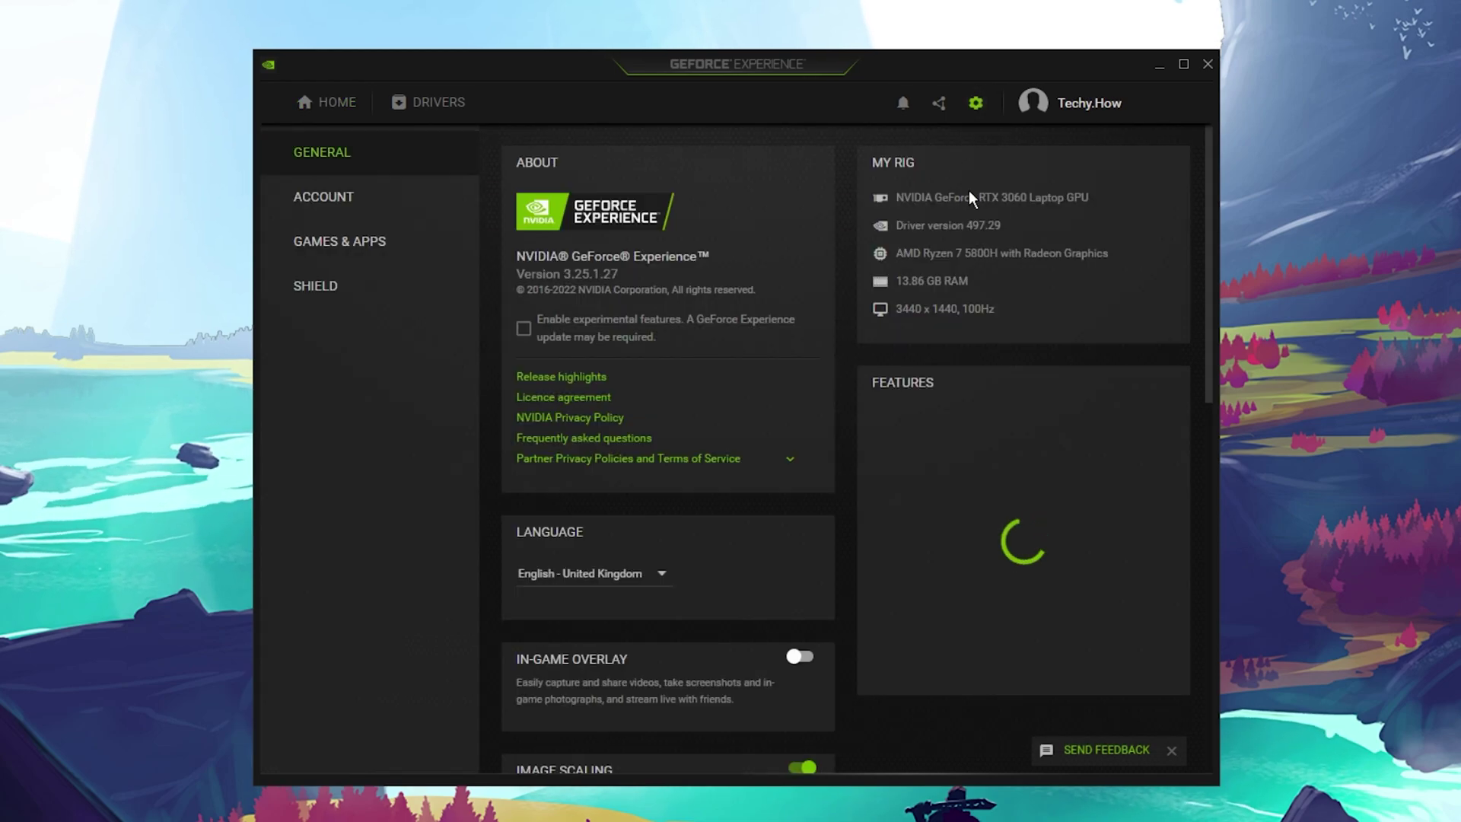
pyautogui.moveTo(1206, 162); pyautogui.dragTo(1229, 372)
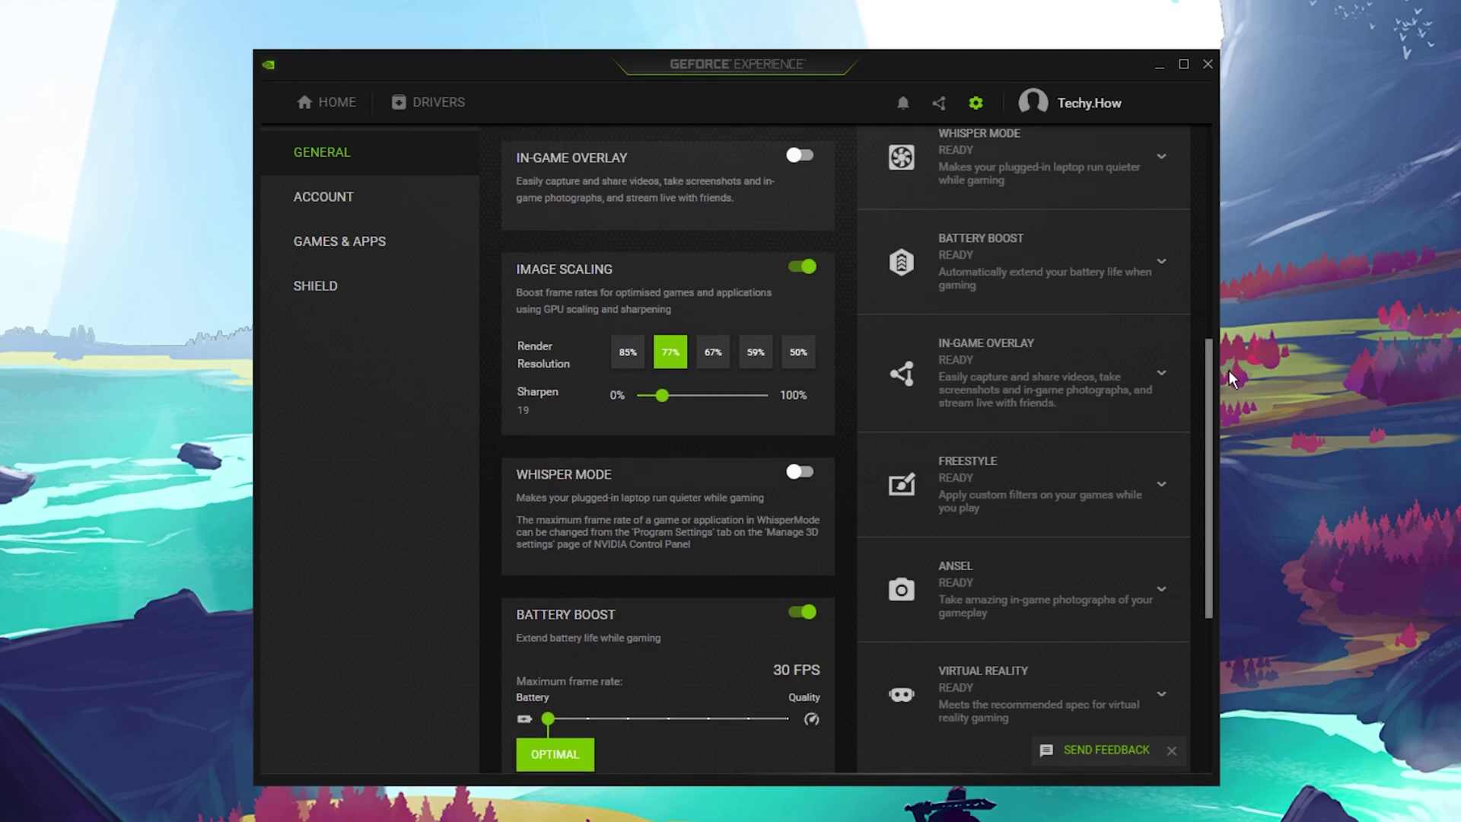